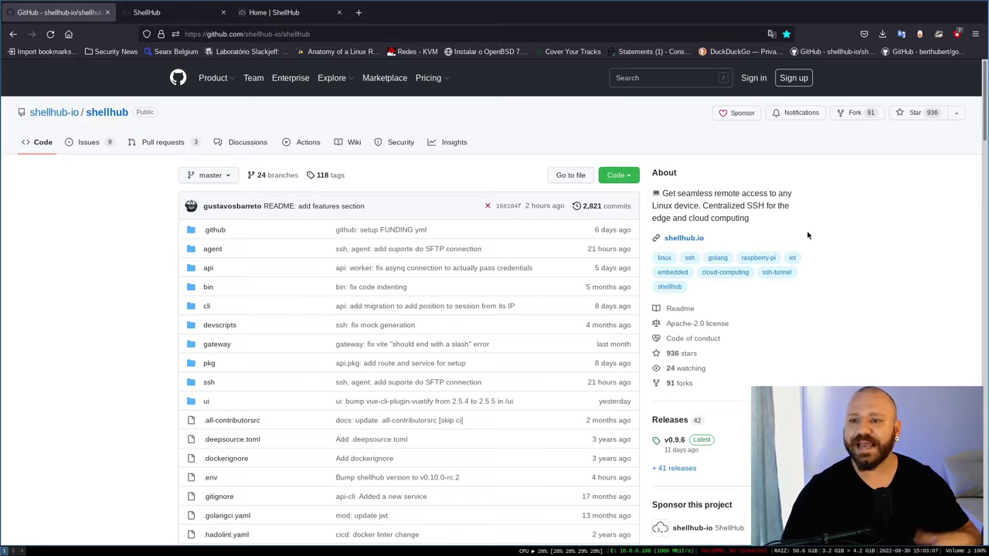
{"action": "scroll", "coordinate": [842, 253], "scroll_direction": "down", "scroll_amount": 3}
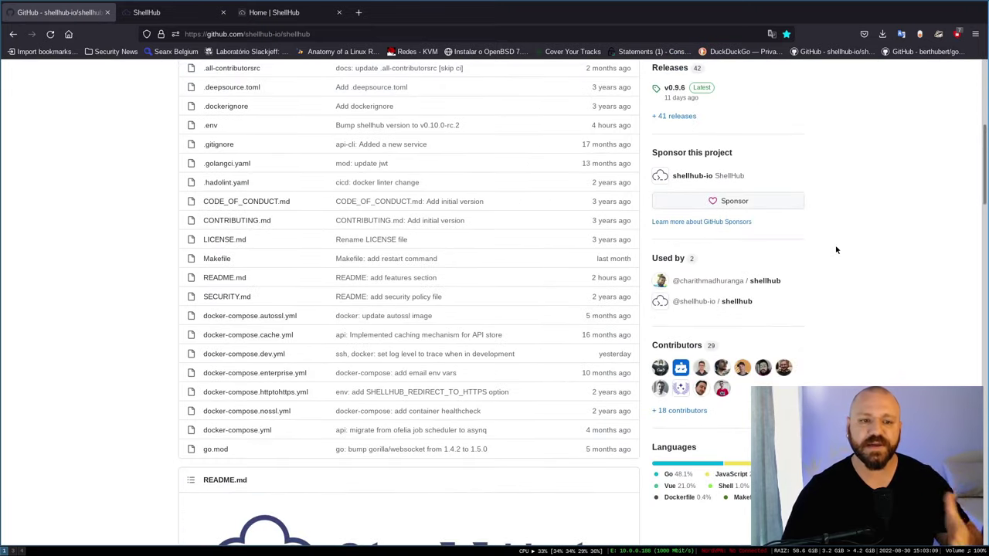
{"action": "scroll", "coordinate": [917, 278], "scroll_direction": "down", "scroll_amount": 9}
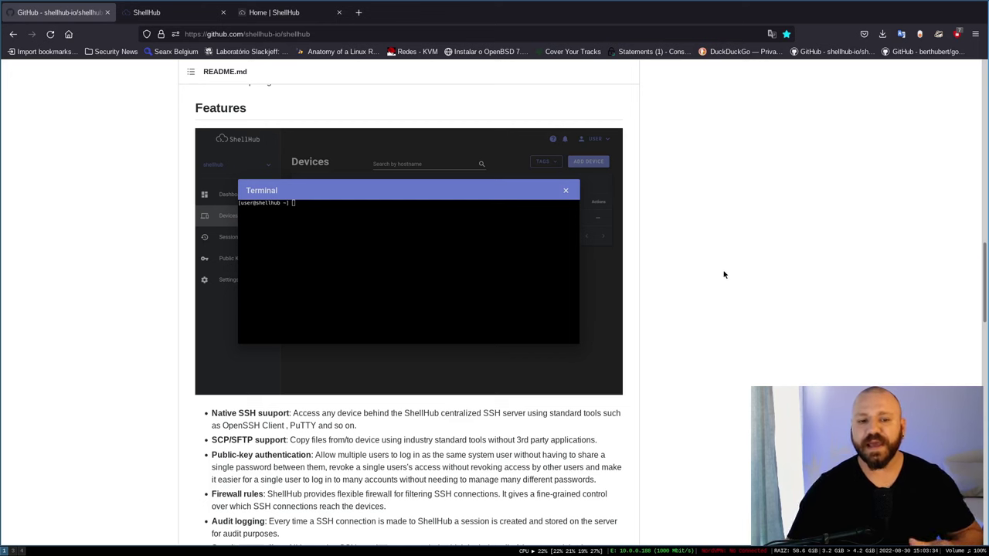
{"action": "scroll", "coordinate": [832, 267], "scroll_direction": "down", "scroll_amount": 3}
{"action": "scroll", "coordinate": [814, 273], "scroll_direction": "up", "scroll_amount": 2}
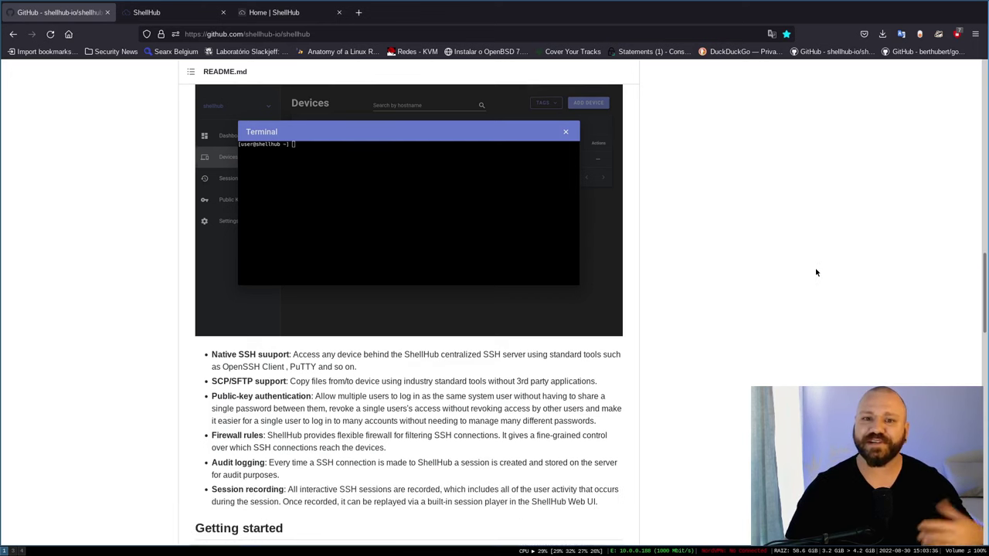
{"action": "scroll", "coordinate": [787, 292], "scroll_direction": "down", "scroll_amount": 3}
{"action": "scroll", "coordinate": [787, 292], "scroll_direction": "down", "scroll_amount": 3}
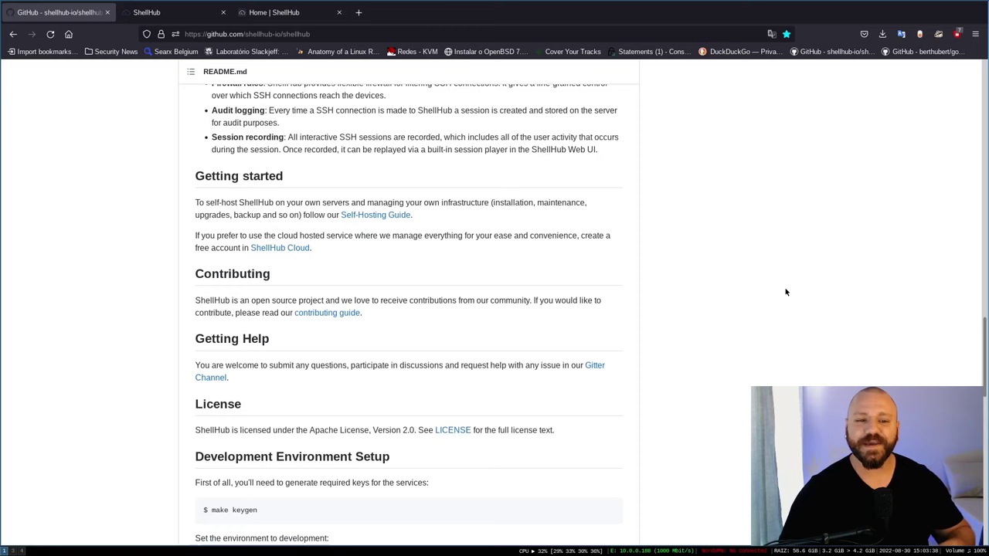
{"action": "scroll", "coordinate": [788, 301], "scroll_direction": "down", "scroll_amount": 2}
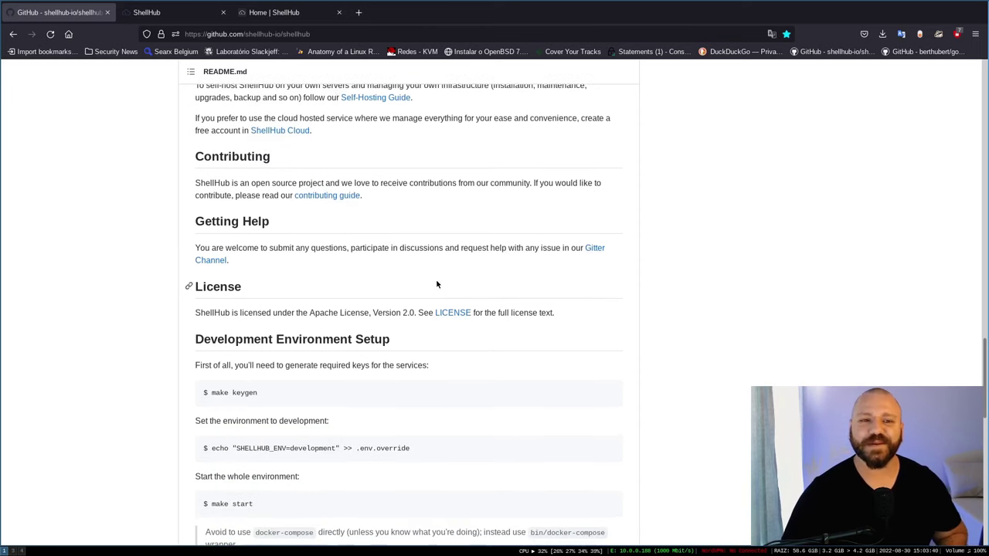
Go from the shellhub.io home page to the Cloud login page and view the free sign-up form
{"action": "left_click", "coordinate": [172, 10]}
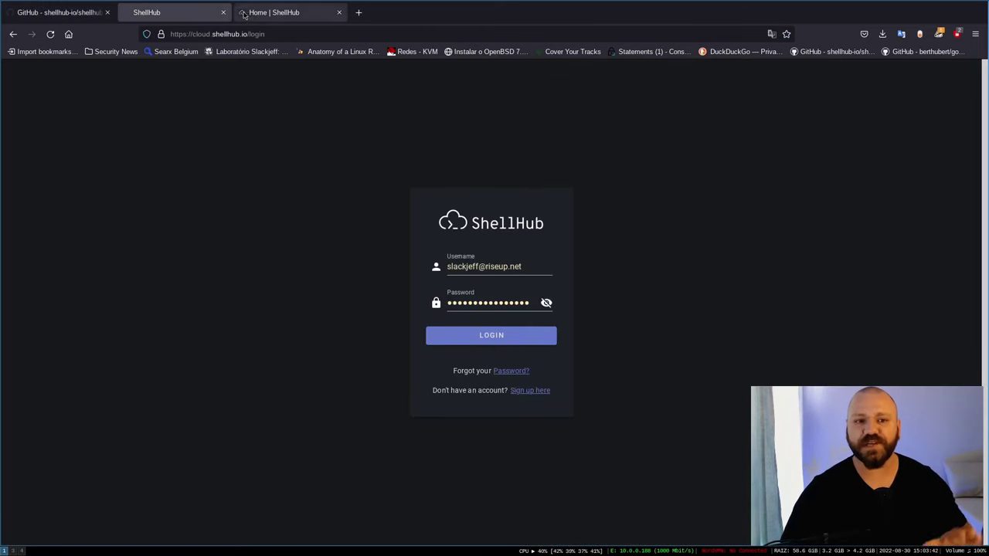
{"action": "left_click", "coordinate": [278, 12]}
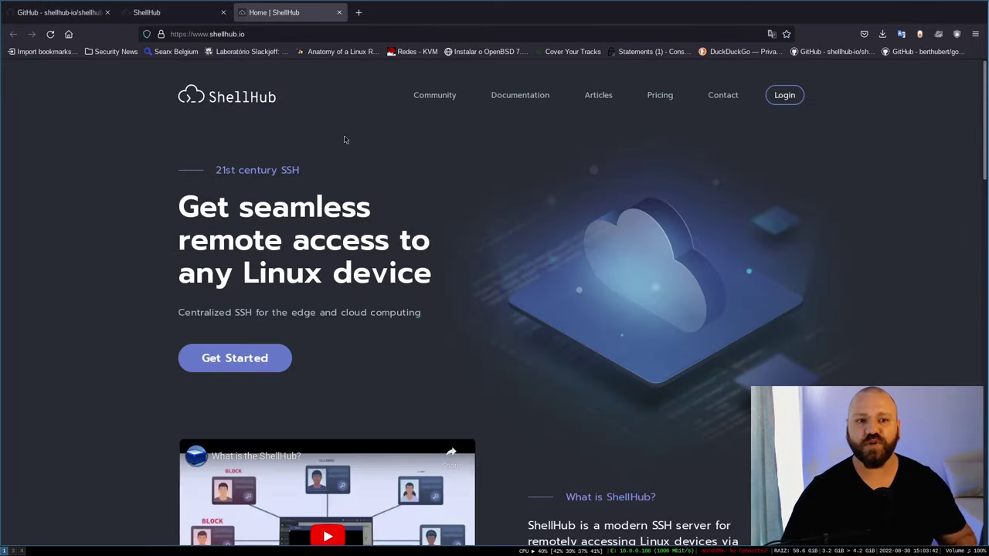
{"action": "left_click", "coordinate": [784, 95]}
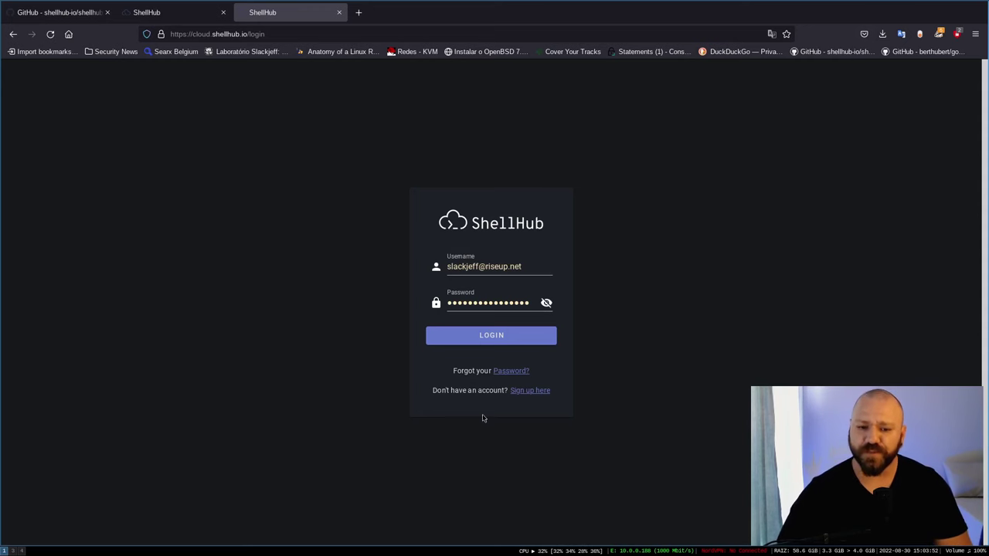
{"action": "left_click_drag", "start_coordinate": [430, 395], "coordinate": [502, 395]}
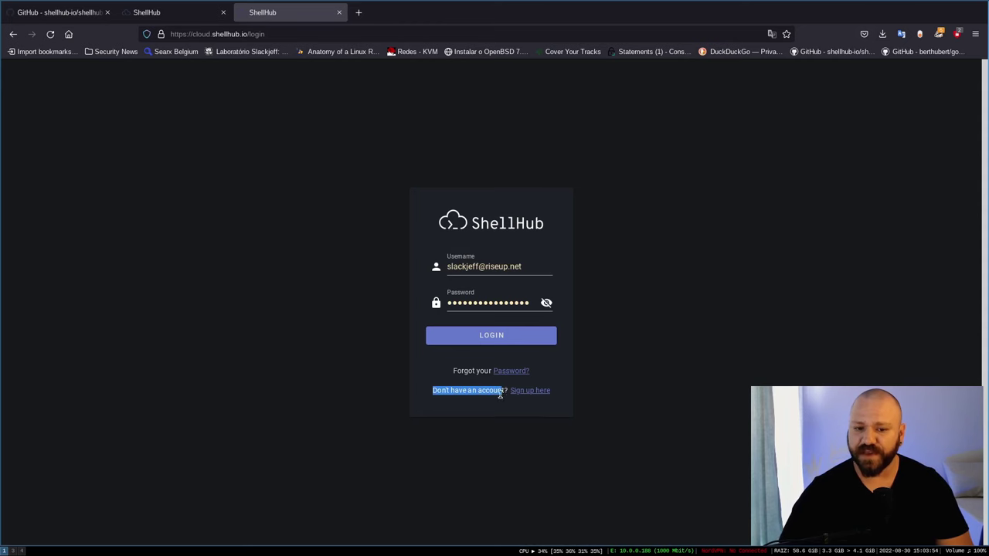
{"action": "left_click", "coordinate": [531, 392]}
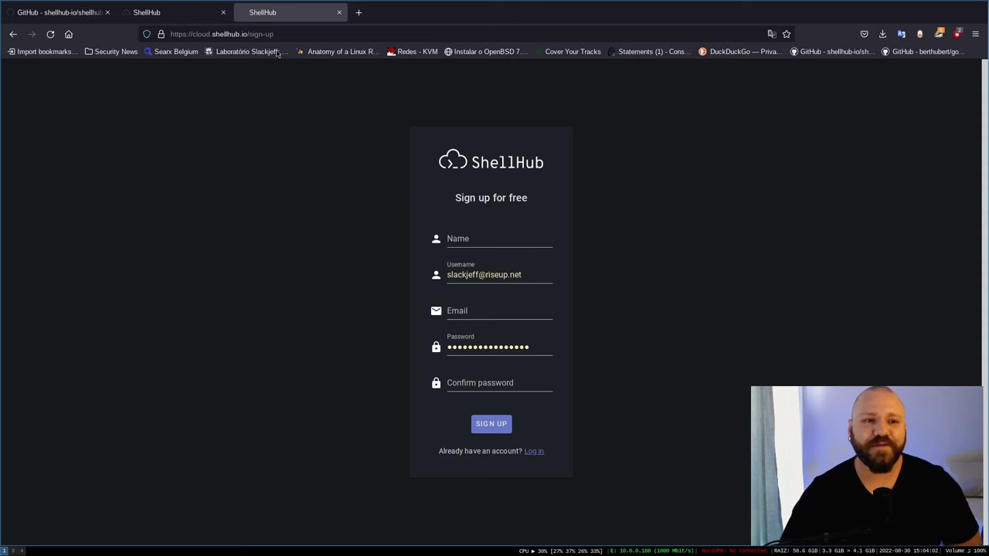
Return to the ShellHub Cloud login tab and log in with the saved account
{"action": "left_click", "coordinate": [165, 14]}
{"action": "left_click", "coordinate": [325, 12]}
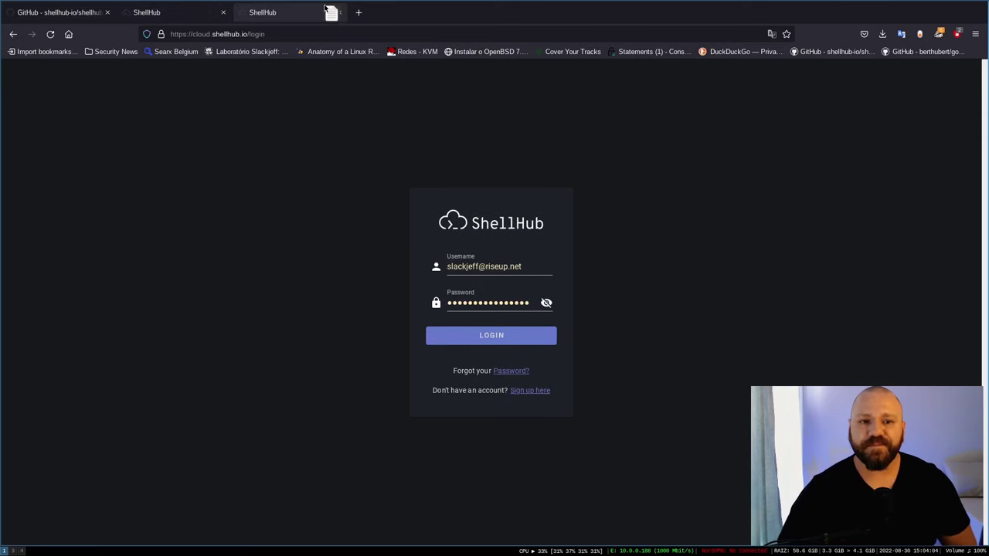
{"action": "left_click", "coordinate": [491, 336]}
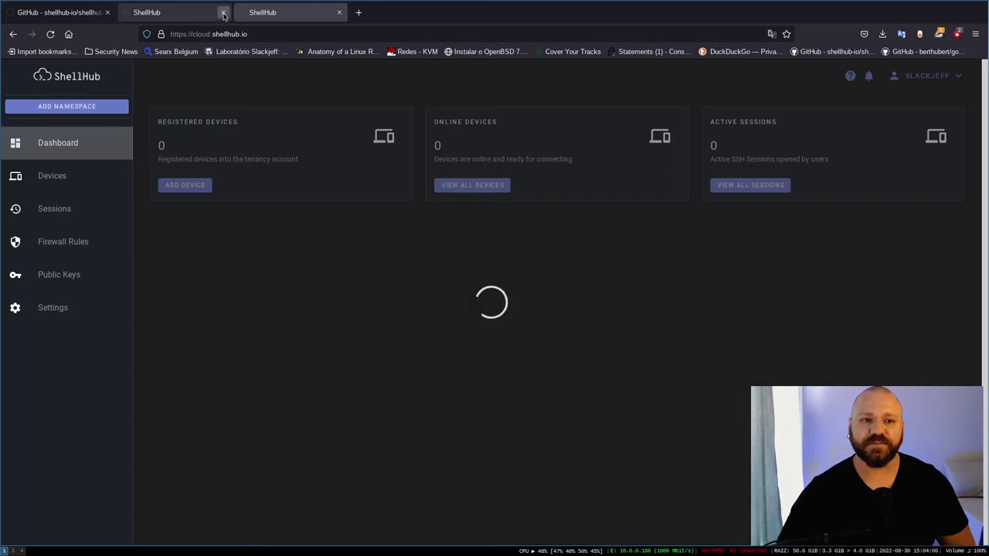
Close the duplicate tab and view the curl install command in the welcome wizard before dismissing it
{"action": "left_click", "coordinate": [223, 12]}
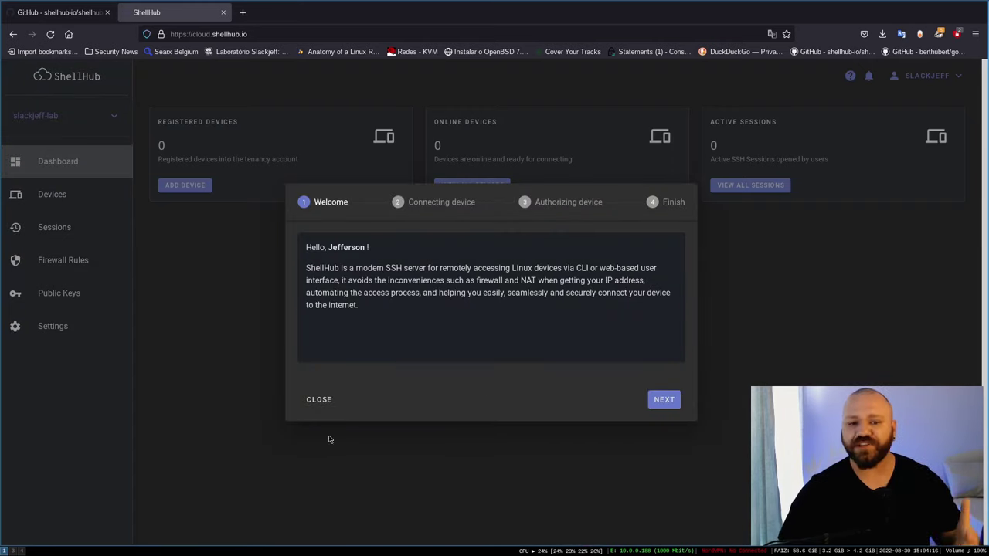
{"action": "left_click", "coordinate": [664, 400]}
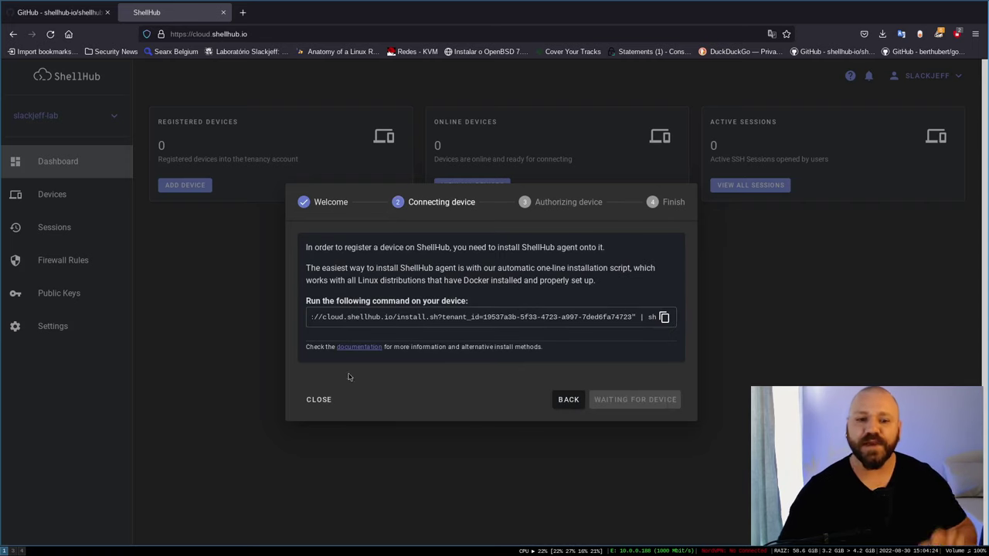
{"action": "left_click_drag", "start_coordinate": [373, 318], "coordinate": [254, 313]}
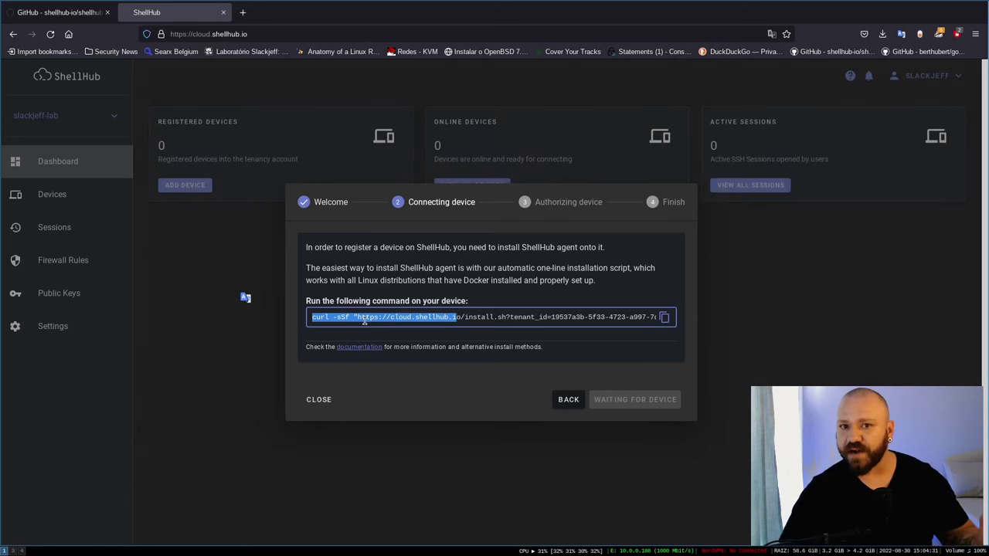
{"action": "left_click", "coordinate": [328, 319]}
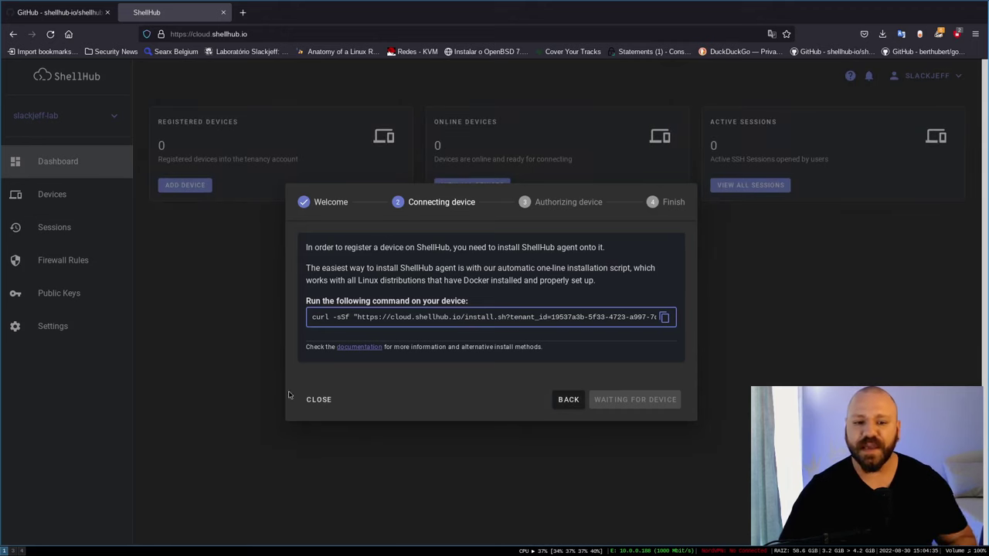
{"action": "left_click", "coordinate": [318, 399]}
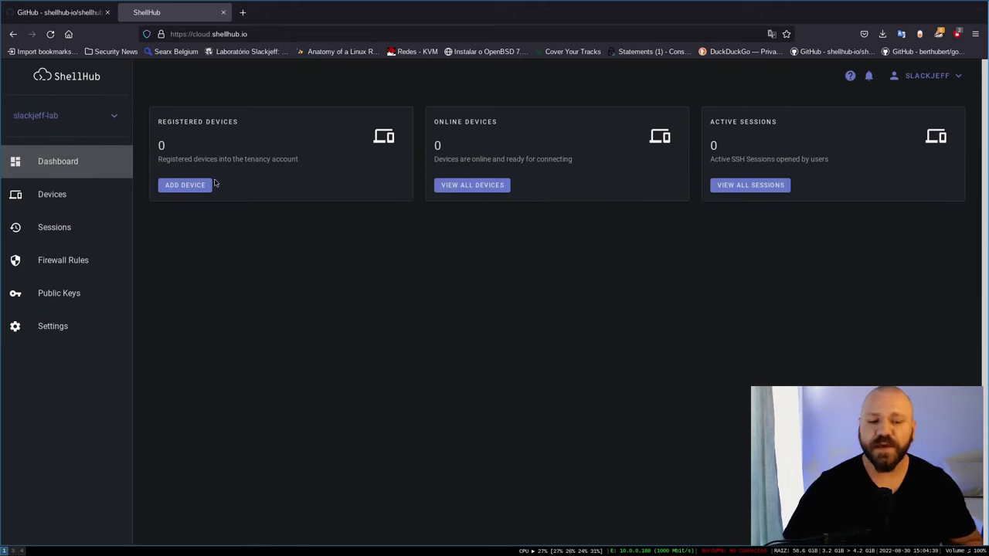
Browse the empty Public Keys, Firewall Rules, Sessions and Devices pages
{"action": "left_click", "coordinate": [67, 293]}
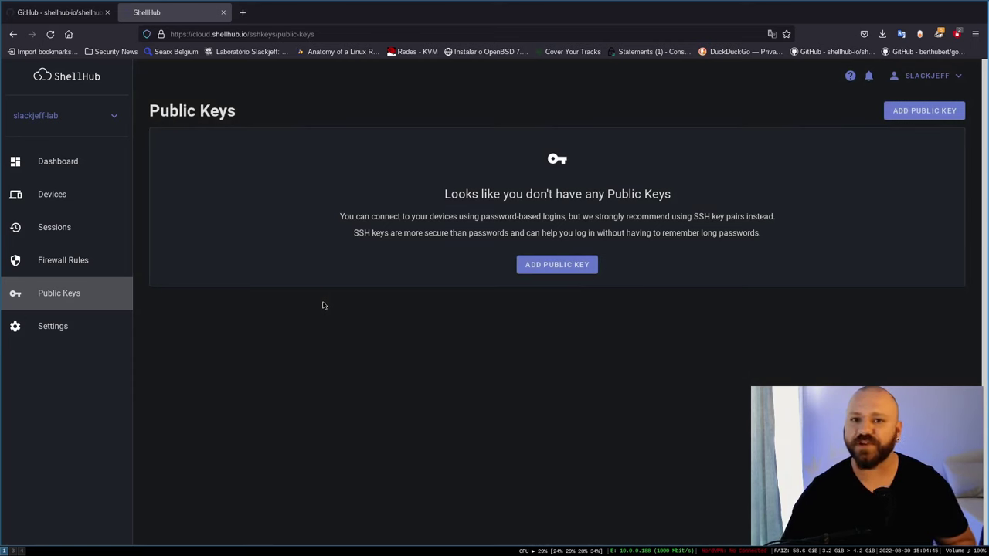
{"action": "left_click", "coordinate": [78, 262]}
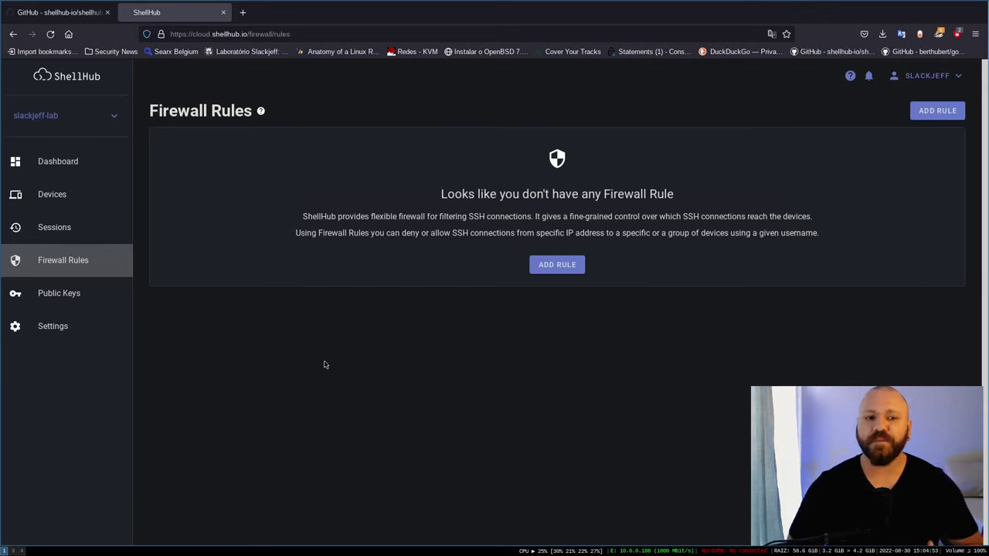
{"action": "left_click", "coordinate": [77, 229]}
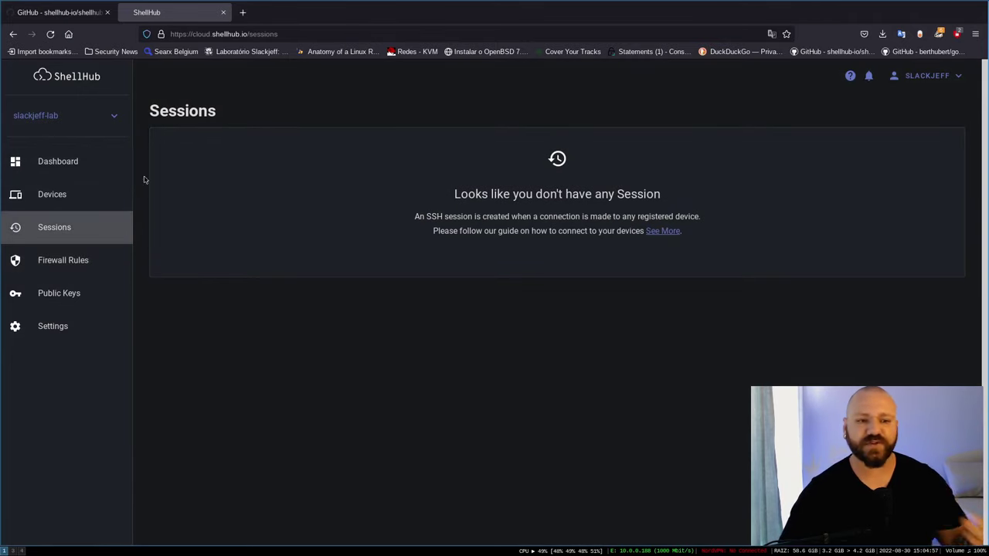
{"action": "left_click", "coordinate": [54, 203]}
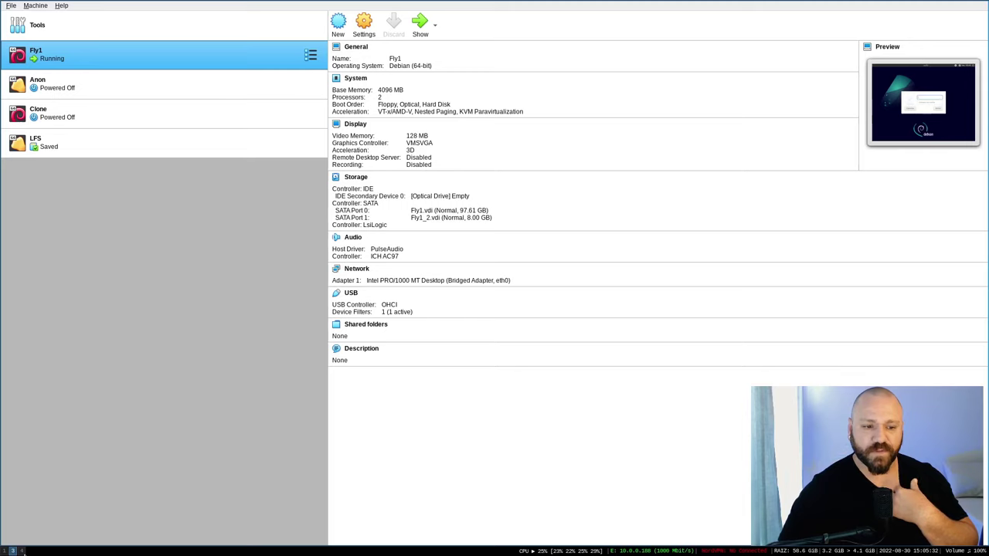
Check in Fly1's settings that its network is a Bridged Adapter on eth0, changing nothing
{"action": "right_click", "coordinate": [59, 54]}
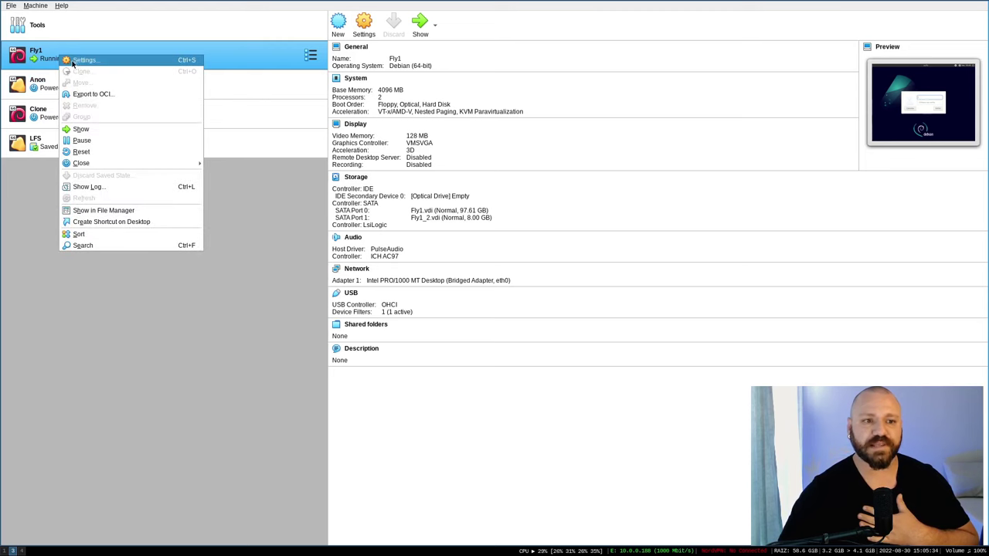
{"action": "key", "text": "Return"}
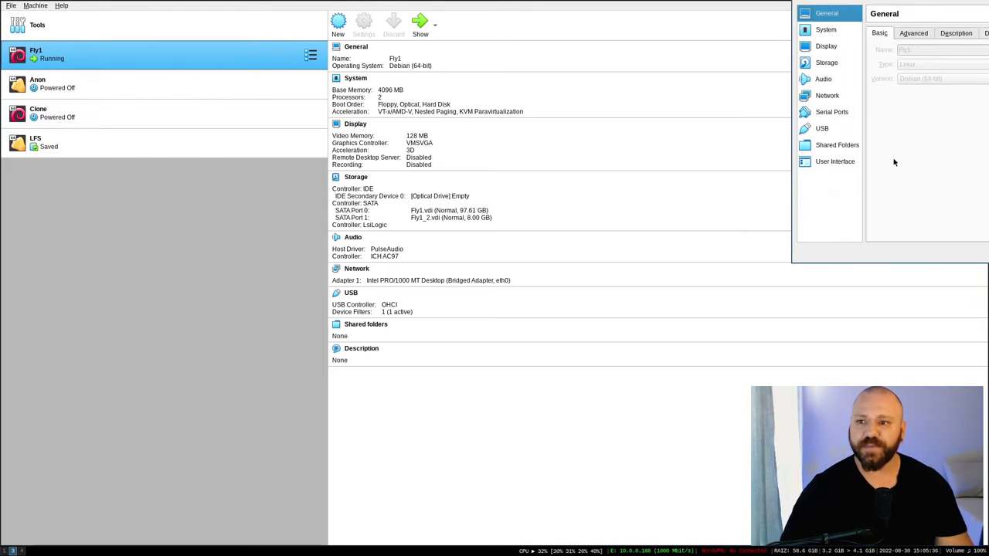
{"action": "left_click", "coordinate": [295, 169]}
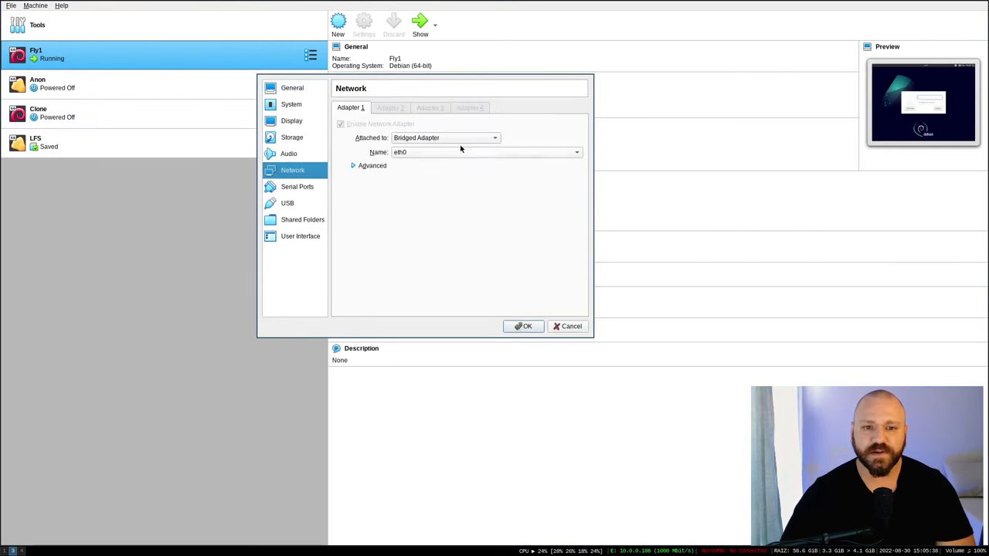
{"action": "left_click", "coordinate": [556, 328]}
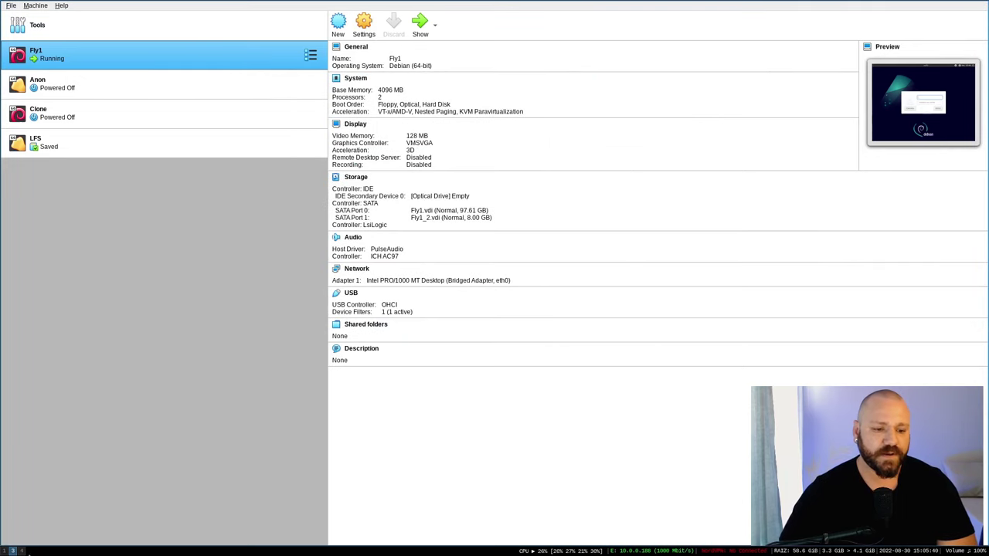
Show the Fly1 window in scaled mode and enter the username at the Debian login
{"action": "left_click", "coordinate": [21, 550]}
{"action": "key", "text": "Control_R+c"}
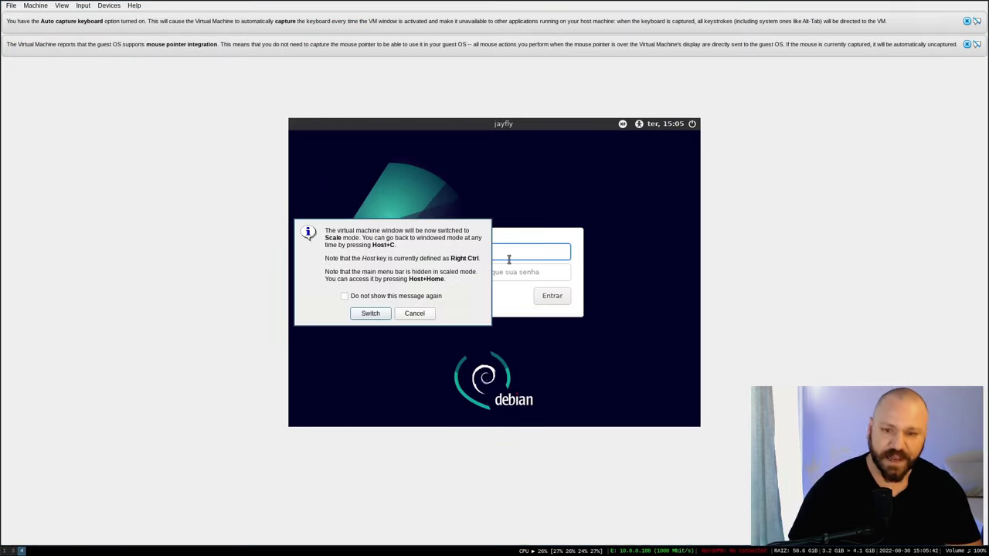
{"action": "key", "text": "Return"}
{"action": "type", "text": "jau"}
{"action": "key", "text": "BackSpace"}
{"action": "type", "text": "ty"}
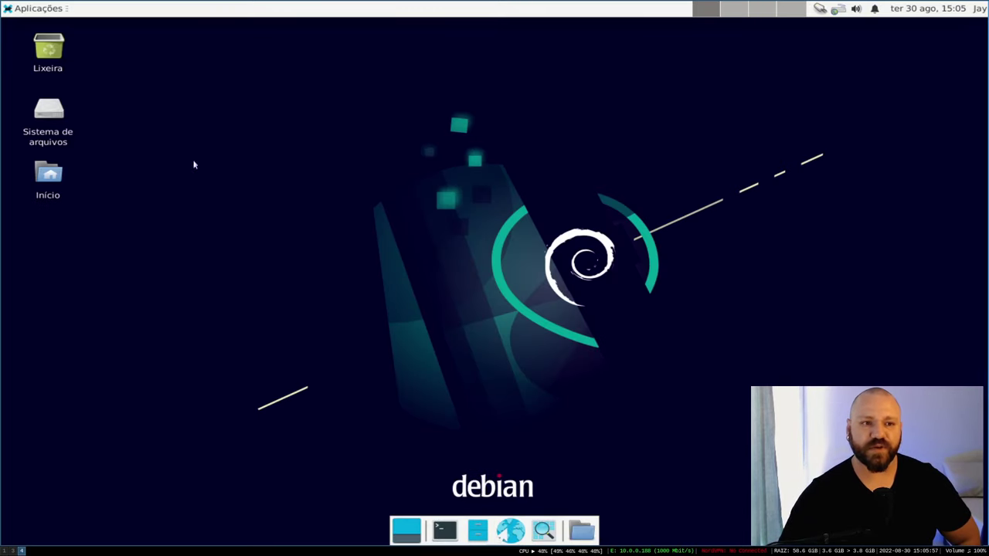
{"action": "key", "text": "super+w"}
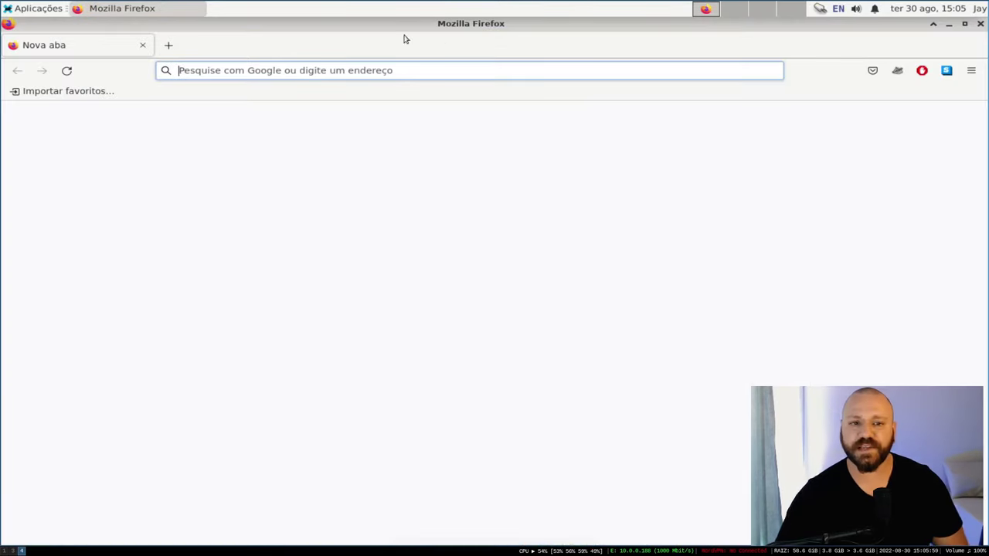
{"action": "left_click", "coordinate": [382, 71]}
{"action": "type", "text": "she"}
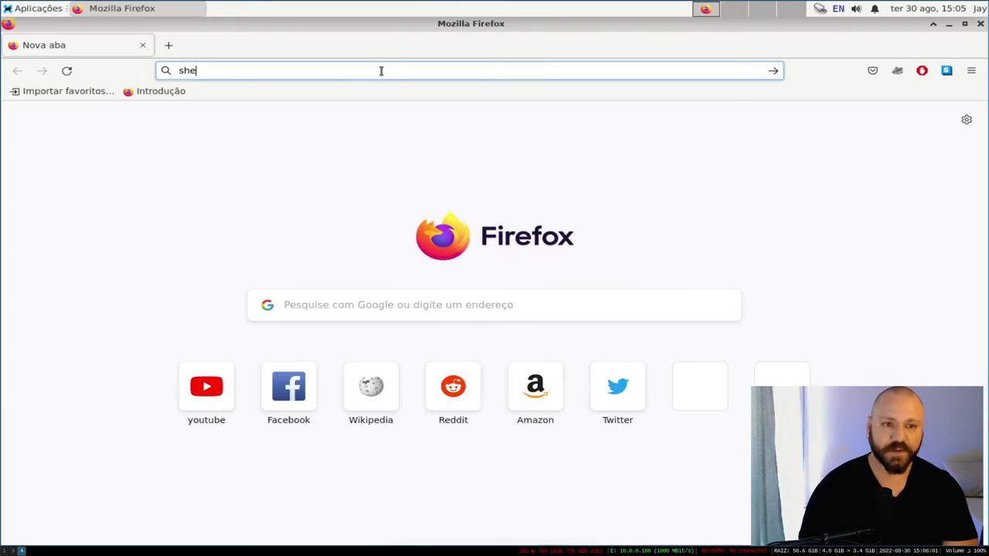
{"action": "type", "text": "llhub.io"}
{"action": "key", "text": "Return"}
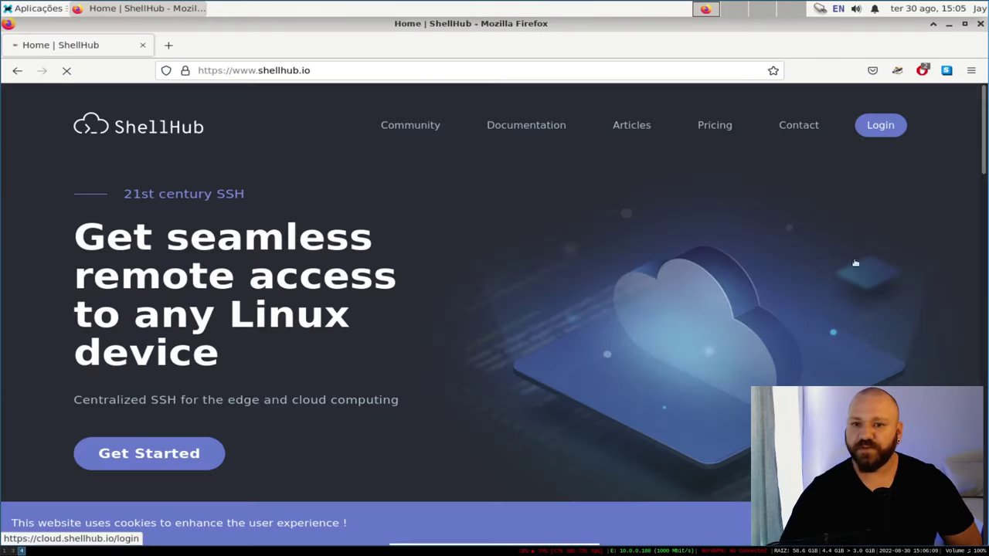
{"action": "left_click", "coordinate": [880, 124]}
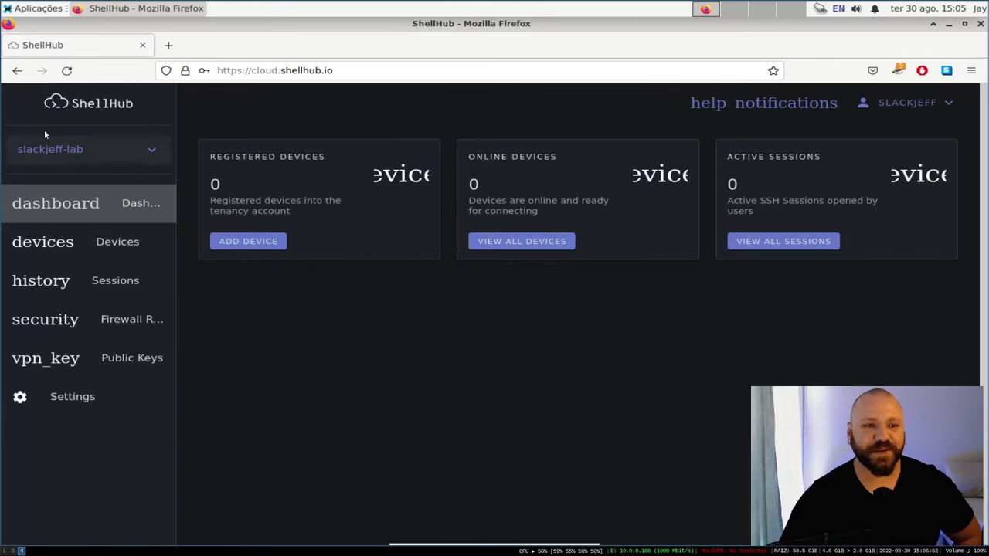
{"action": "left_click", "coordinate": [24, 8]}
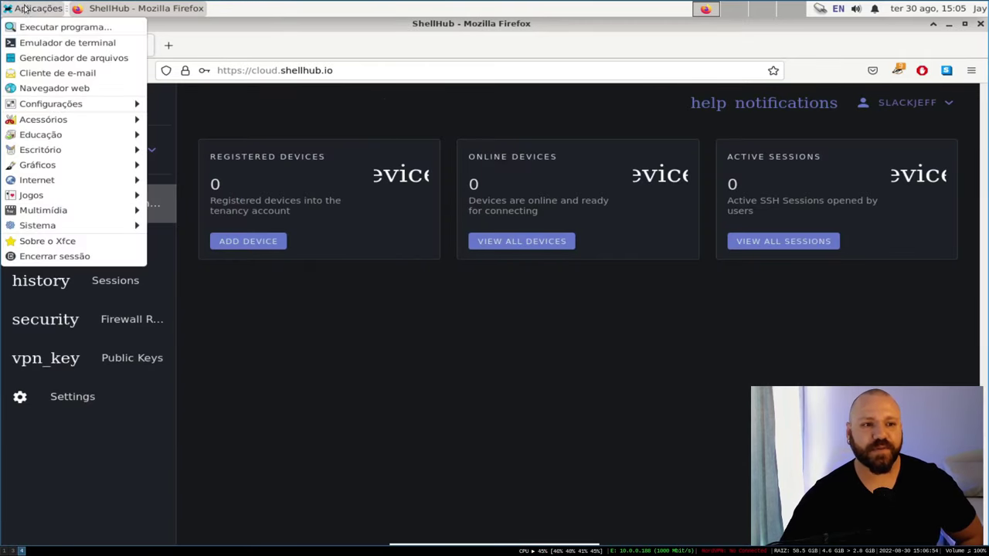
{"action": "mouse_move", "coordinate": [55, 108]}
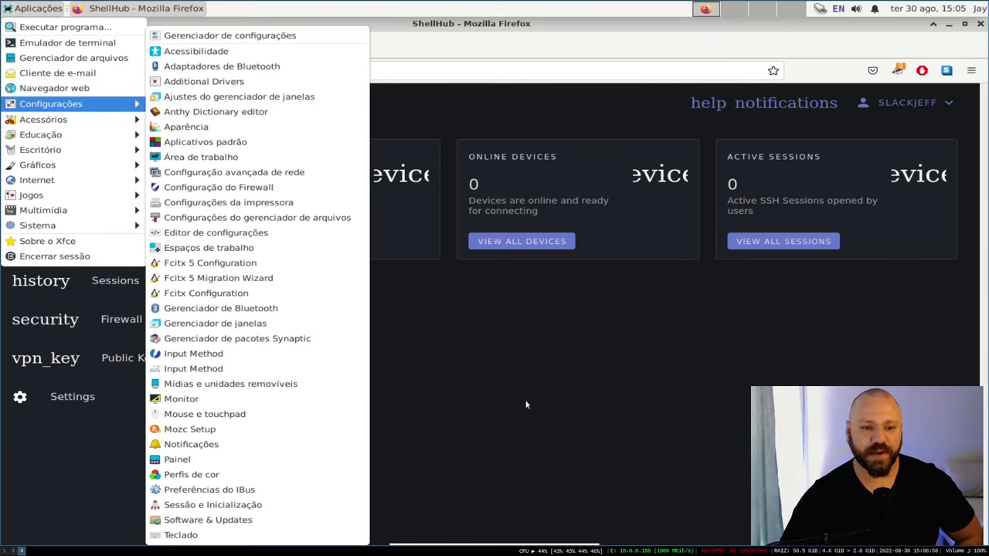
{"action": "left_click", "coordinate": [197, 400]}
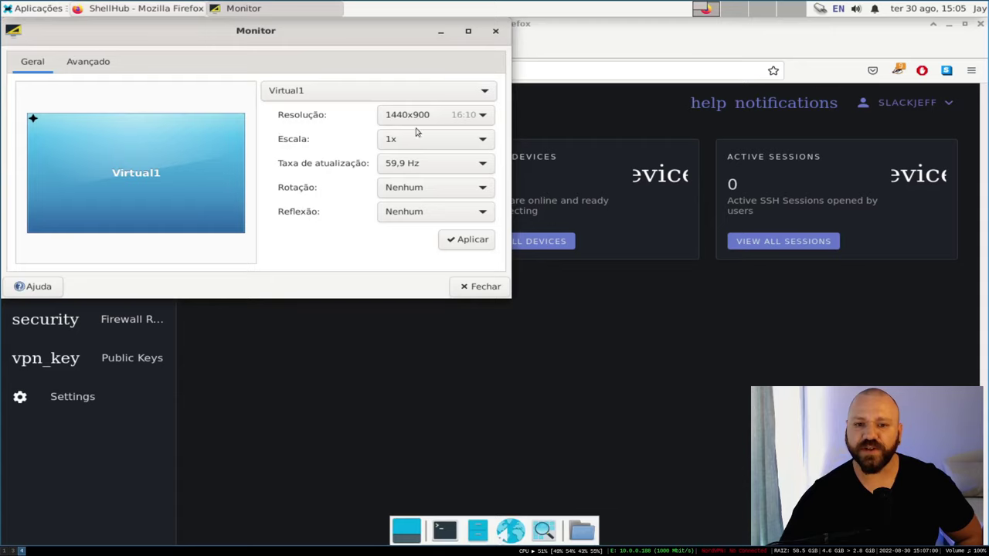
{"action": "left_click_drag", "start_coordinate": [311, 43], "coordinate": [485, 70]}
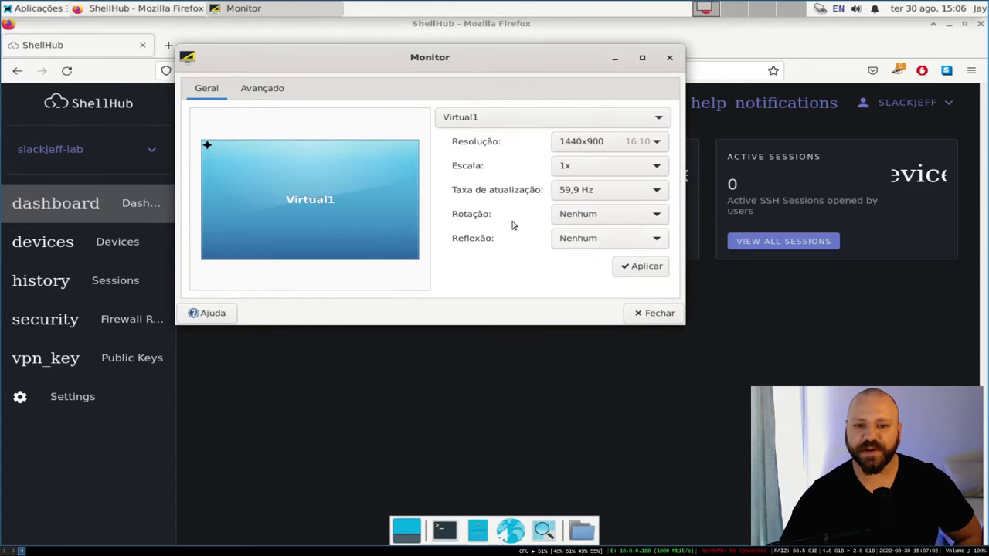
{"action": "left_click", "coordinate": [655, 313]}
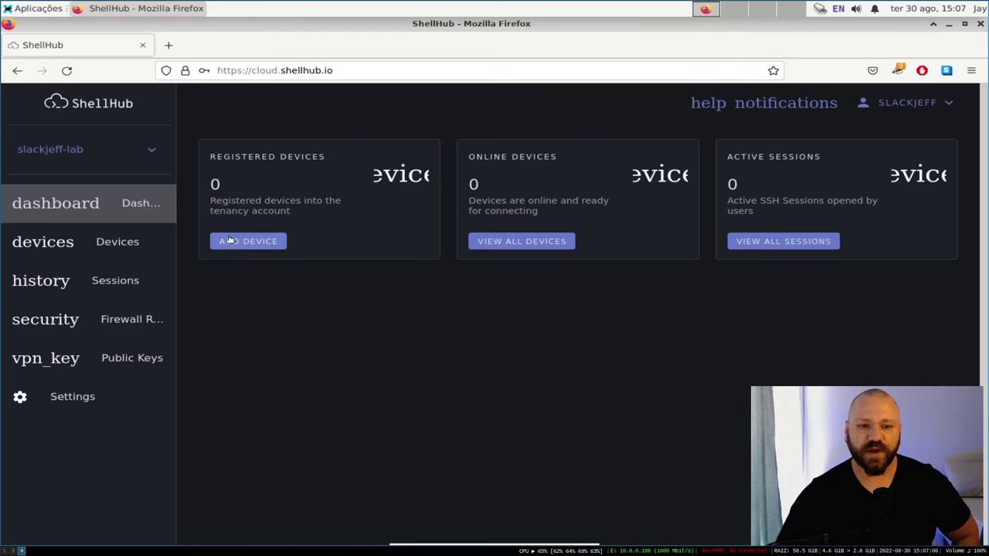
Copy the curl agent install command from the Add Device dialog and close it
{"action": "left_click", "coordinate": [252, 244]}
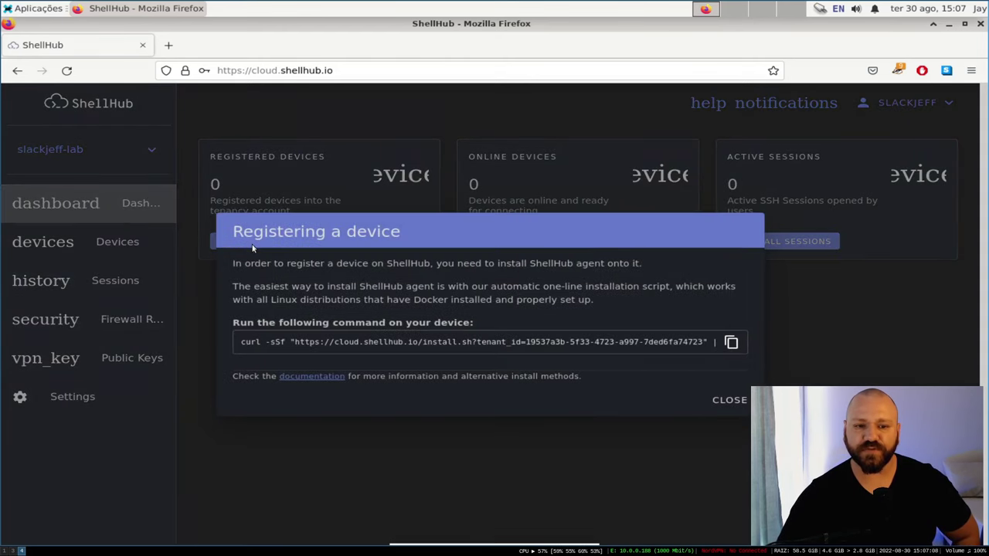
{"action": "left_click", "coordinate": [730, 343]}
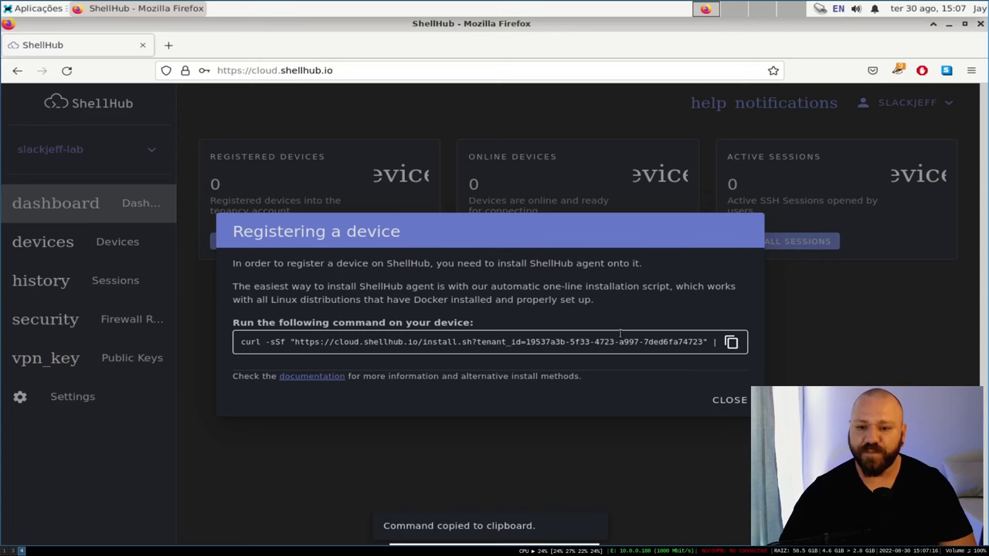
{"action": "left_click", "coordinate": [730, 399]}
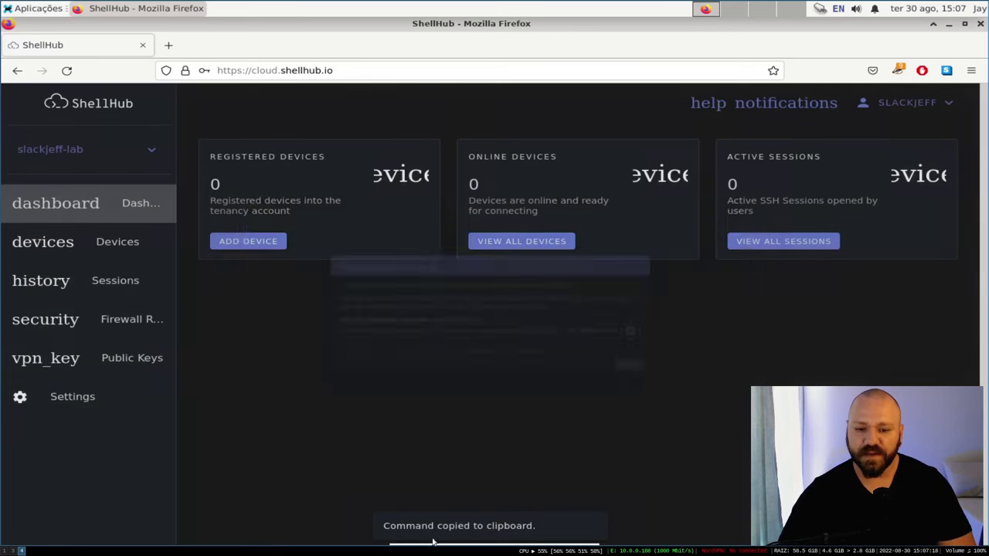
{"action": "left_click", "coordinate": [35, 7]}
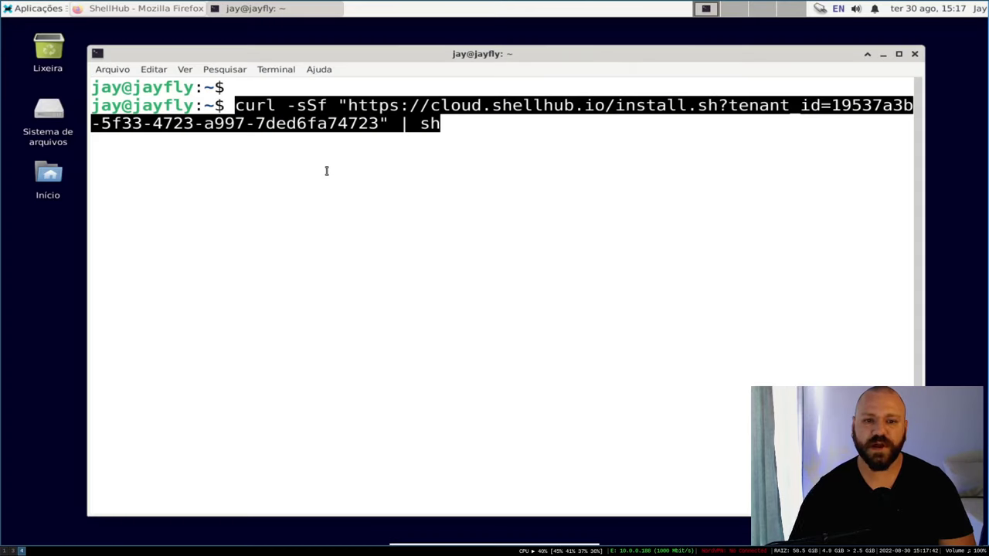
Run the pasted ShellHub command, then install Docker with sudo bash docker-debian11.sh
{"action": "key", "text": "Return"}
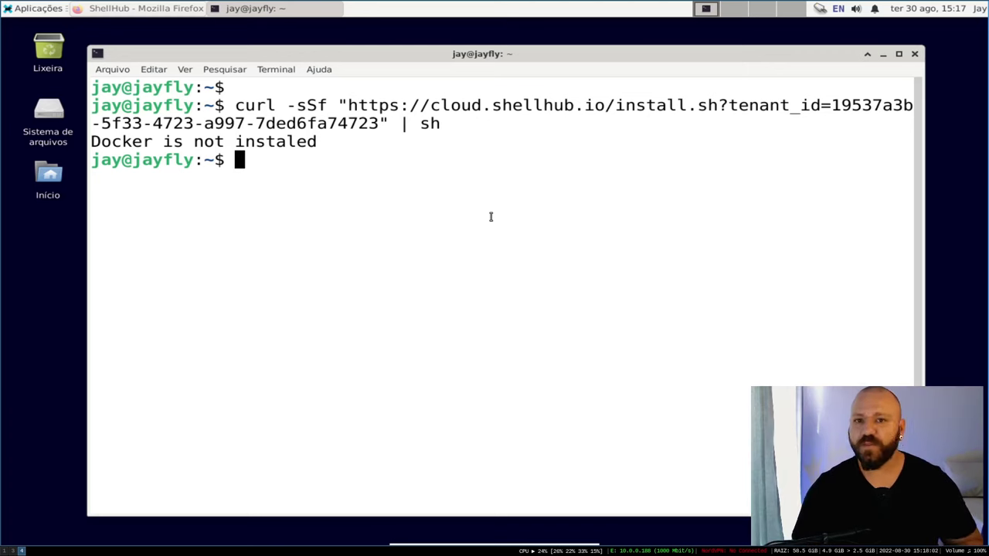
{"action": "key", "text": "Return"}
{"action": "type", "text": "sudop"}
{"action": "key", "text": "BackSpace"}
{"action": "type", "text": "bash"}
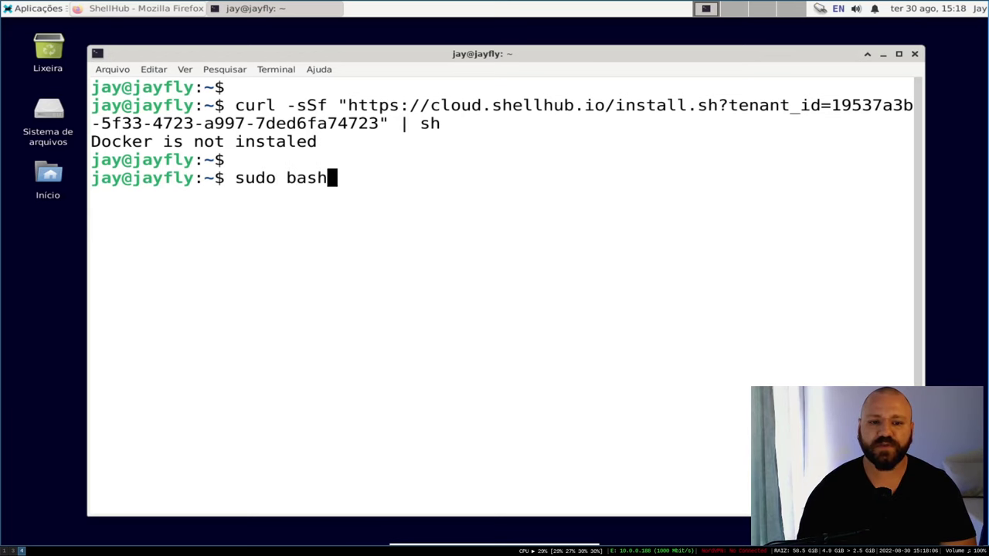
{"action": "type", "text": " d"}
{"action": "key", "text": "Tab"}
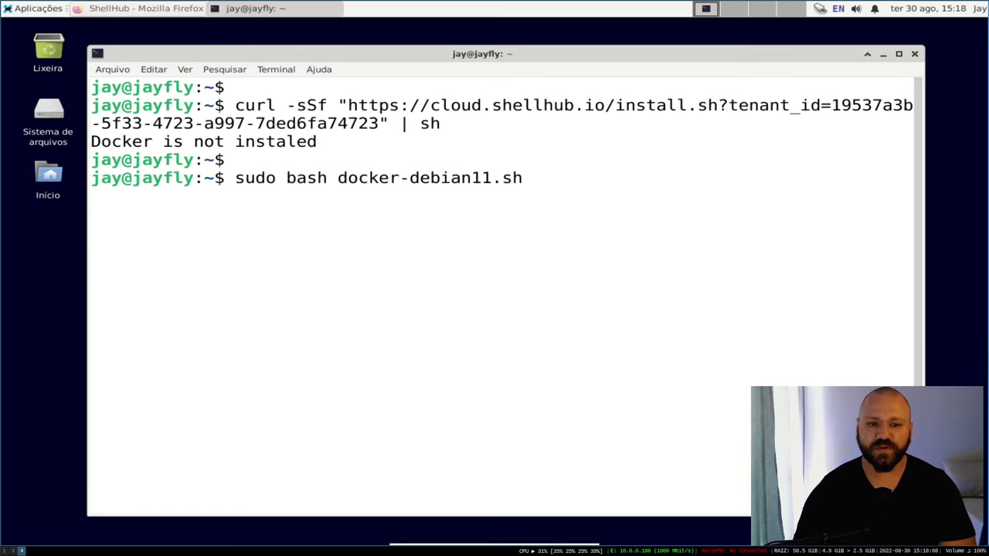
{"action": "key", "text": "Return"}
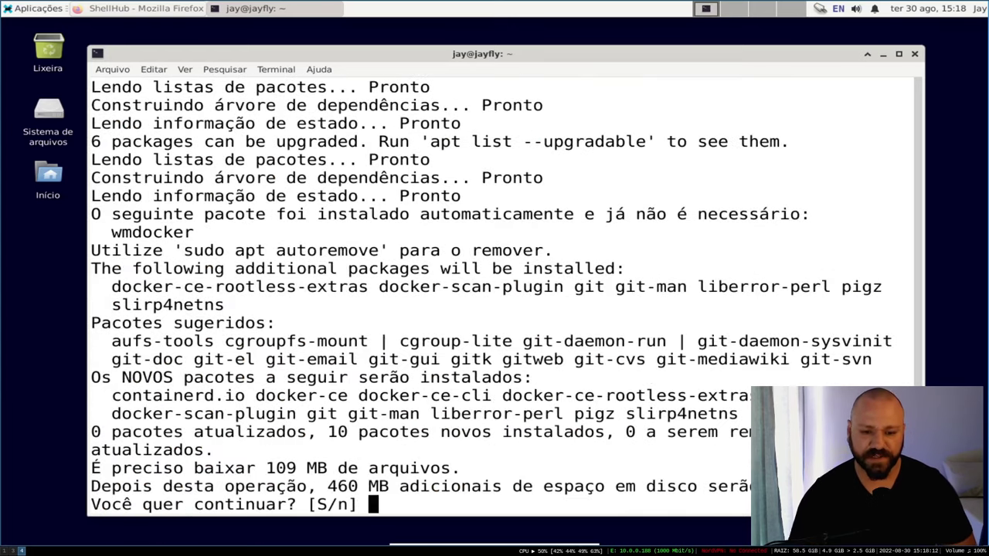
{"action": "key", "text": "Return"}
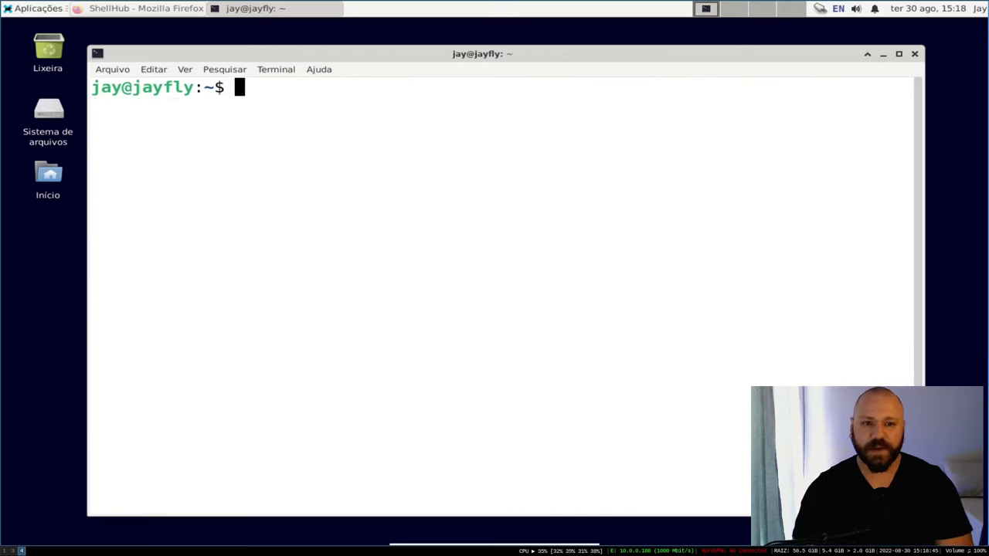
Confirm with which docker that Docker is at /usr/bin/docker, then clear the screen
{"action": "key", "text": "Return"}
{"action": "type", "text": "ty"}
{"action": "key", "text": "BackSpace"}
{"action": "key", "text": "BackSpace"}
{"action": "type", "text": "whic"}
{"action": "key", "text": "BackSpace"}
{"action": "key", "text": "BackSpace"}
{"action": "type", "text": "hich docker"}
{"action": "key", "text": "Return"}
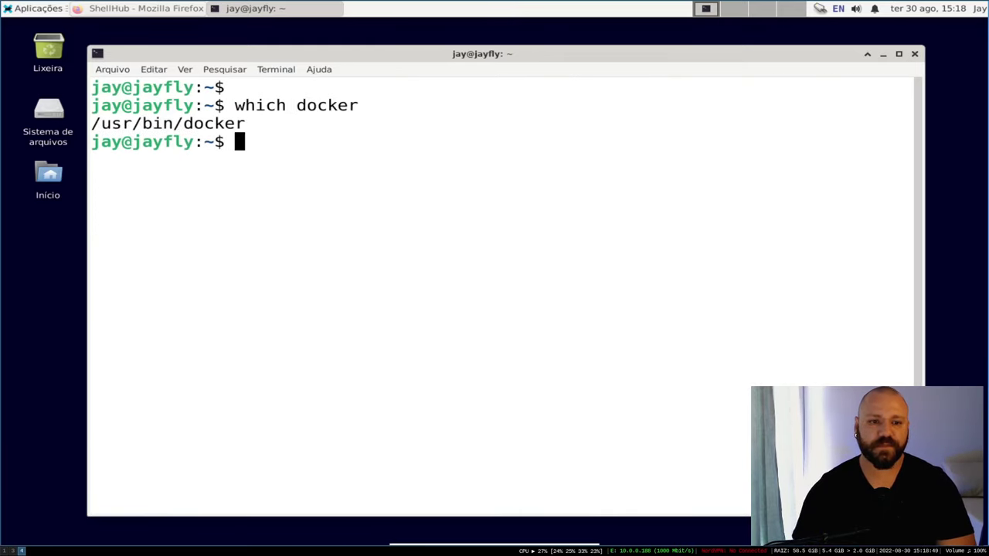
{"action": "key", "text": "ctrl+l"}
{"action": "key", "text": "Return"}
Rerun the ShellHub installer and list /etc/group to find the docker group id 997
{"action": "key", "text": "Up"}
{"action": "key", "text": "Up"}
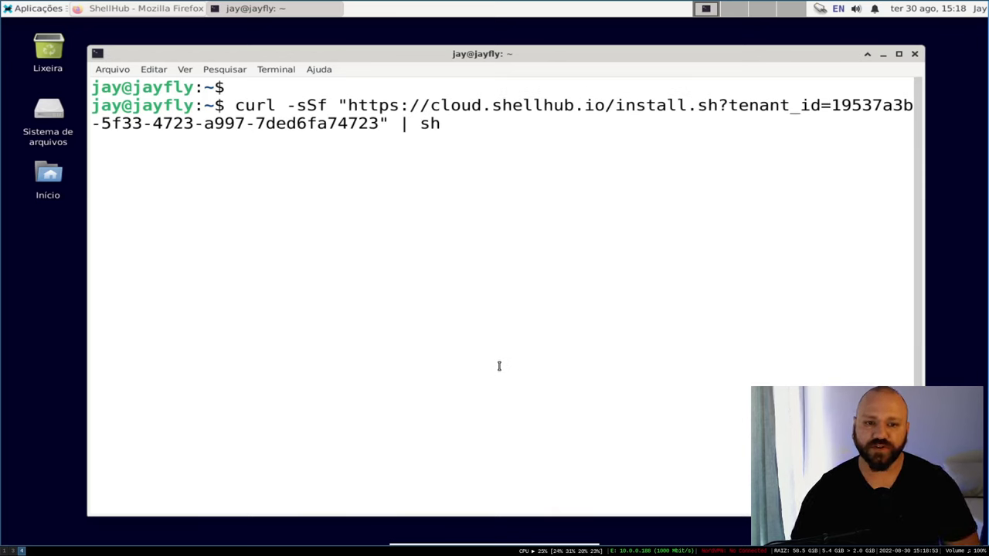
{"action": "key", "text": "Return"}
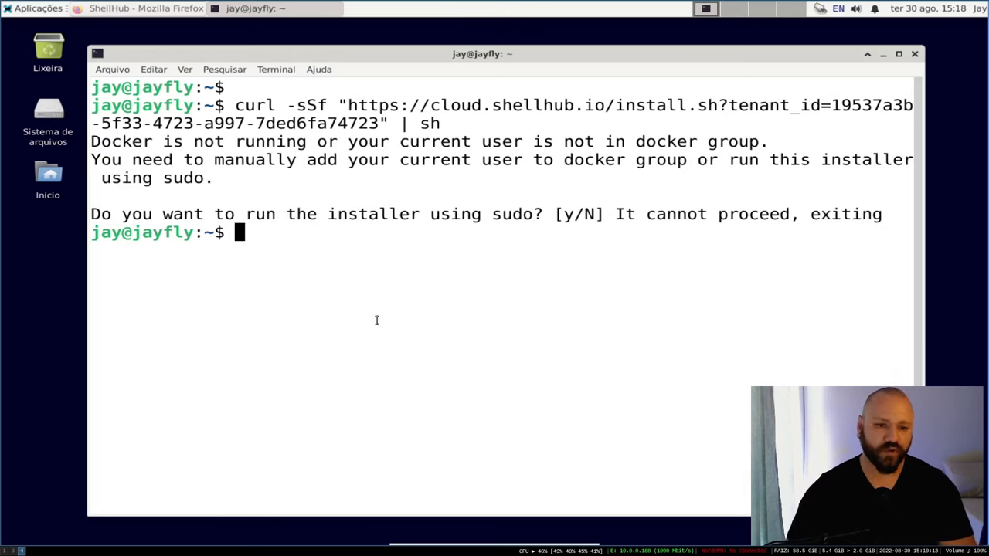
{"action": "type", "text": "cat /"}
{"action": "type", "text": "etc/passwd"}
{"action": "key", "text": "BackSpace"}
{"action": "key", "text": "BackSpace"}
{"action": "key", "text": "BackSpace"}
{"action": "key", "text": "BackSpace"}
{"action": "key", "text": "BackSpace"}
{"action": "key", "text": "BackSpace"}
{"action": "type", "text": "group"}
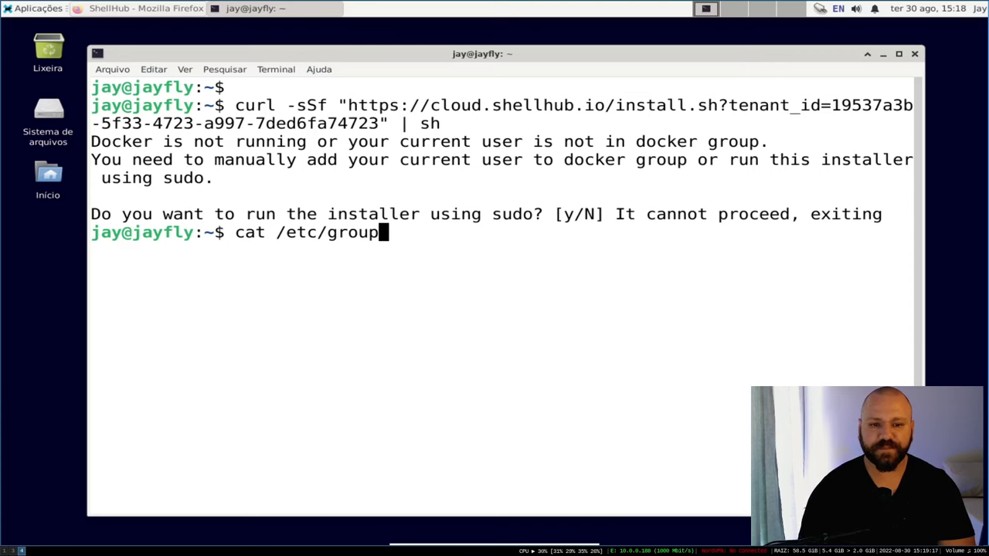
{"action": "key", "text": "Return"}
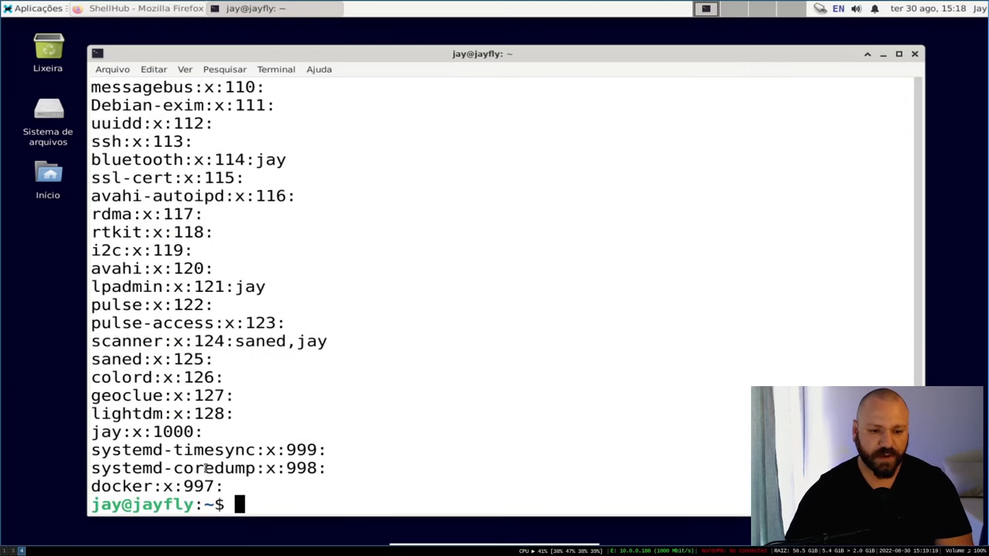
{"action": "left_click_drag", "start_coordinate": [183, 486], "coordinate": [214, 486]}
{"action": "left_click", "coordinate": [424, 430]}
Add the user to the docker group with sudo usermod -aG docker and recheck /etc/group
{"action": "type", "text": "su"}
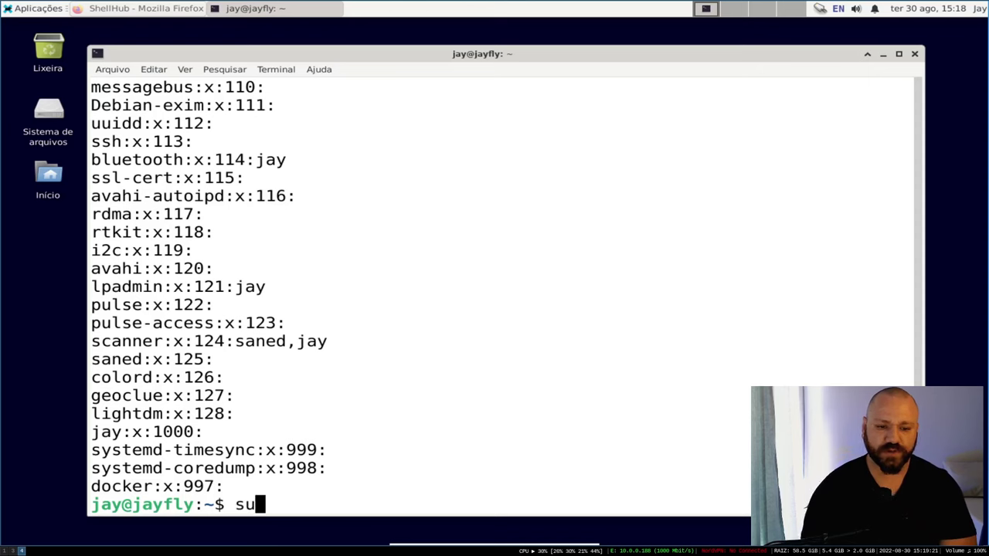
{"action": "type", "text": "do us"}
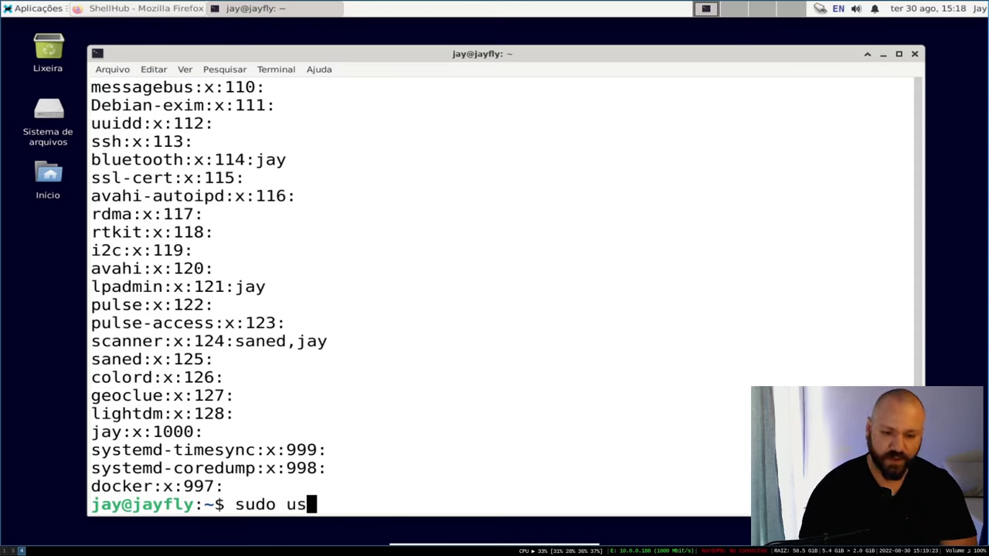
{"action": "type", "text": "ermod -"}
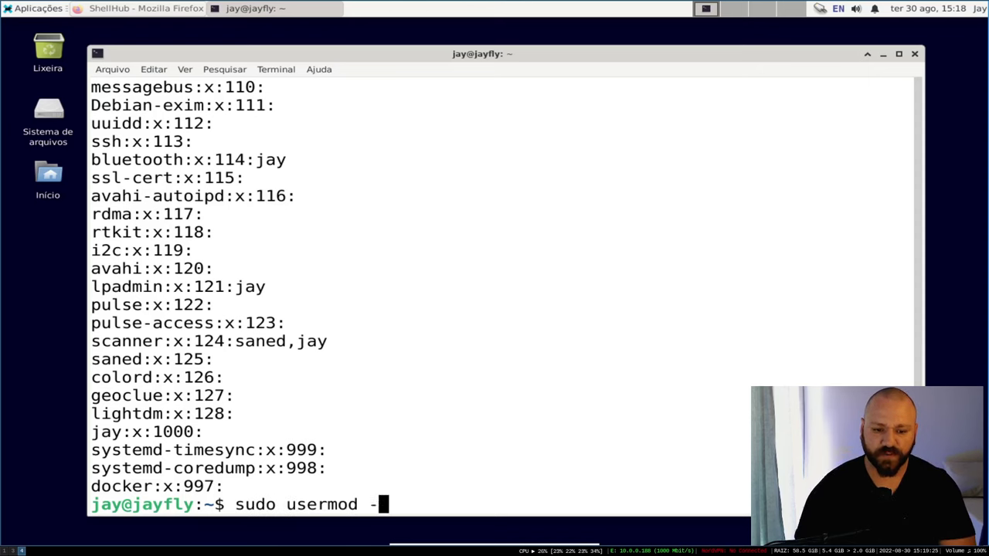
{"action": "type", "text": "aG "}
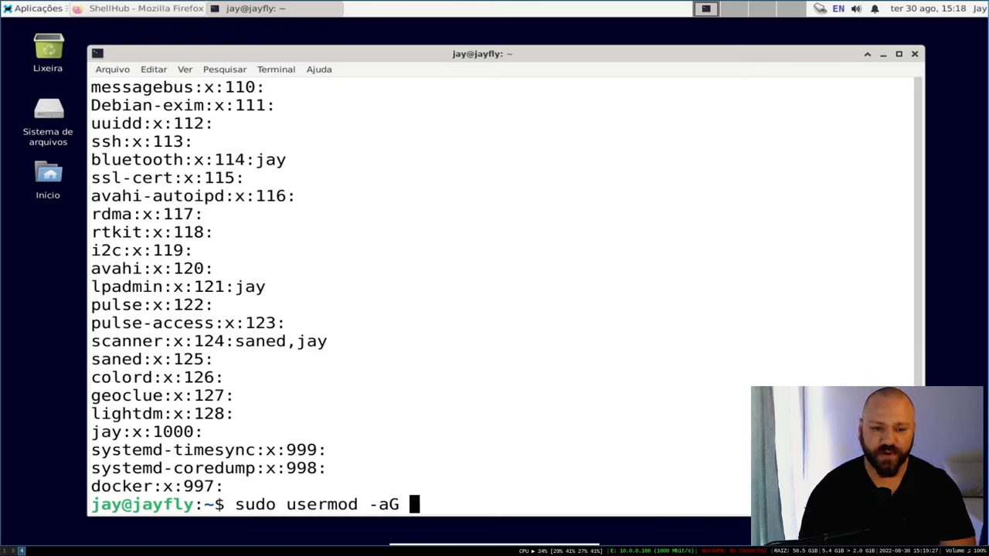
{"action": "type", "text": "docker hja"}
{"action": "key", "text": "BackSpace"}
{"action": "key", "text": "BackSpace"}
{"action": "key", "text": "BackSpace"}
{"action": "type", "text": "jay"}
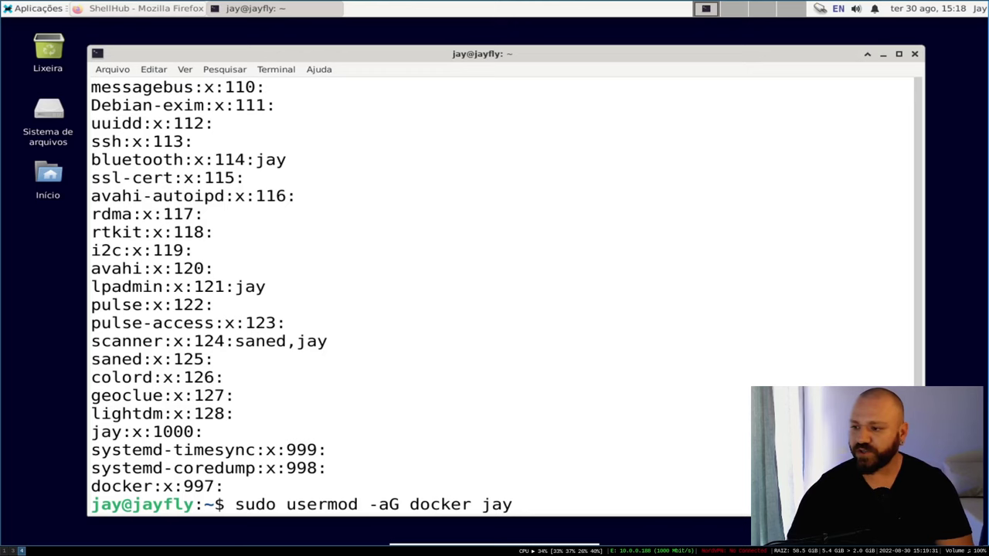
{"action": "key", "text": "Return"}
{"action": "key", "text": "Up"}
{"action": "key", "text": "Up"}
{"action": "key", "text": "Return"}
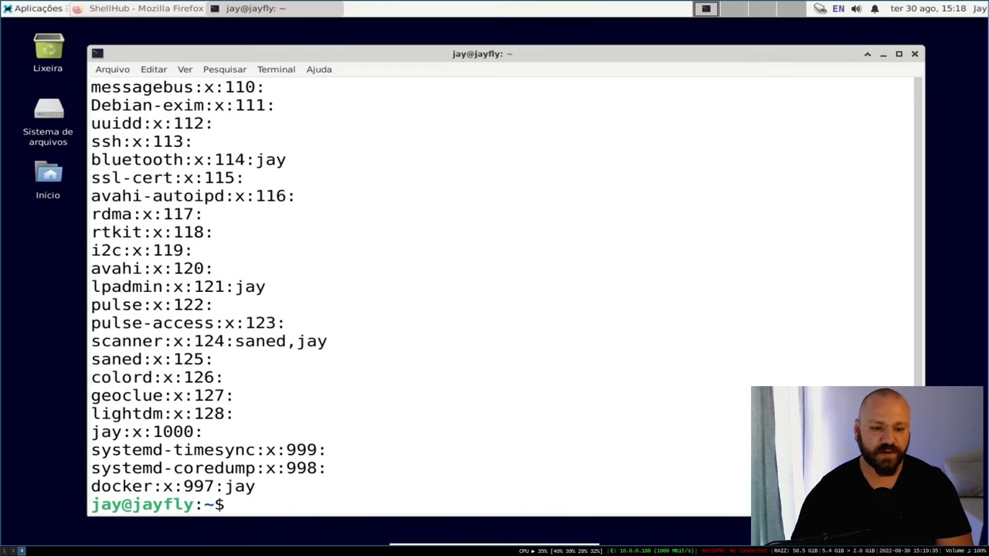
{"action": "key", "text": "Up"}
{"action": "key", "text": "Up"}
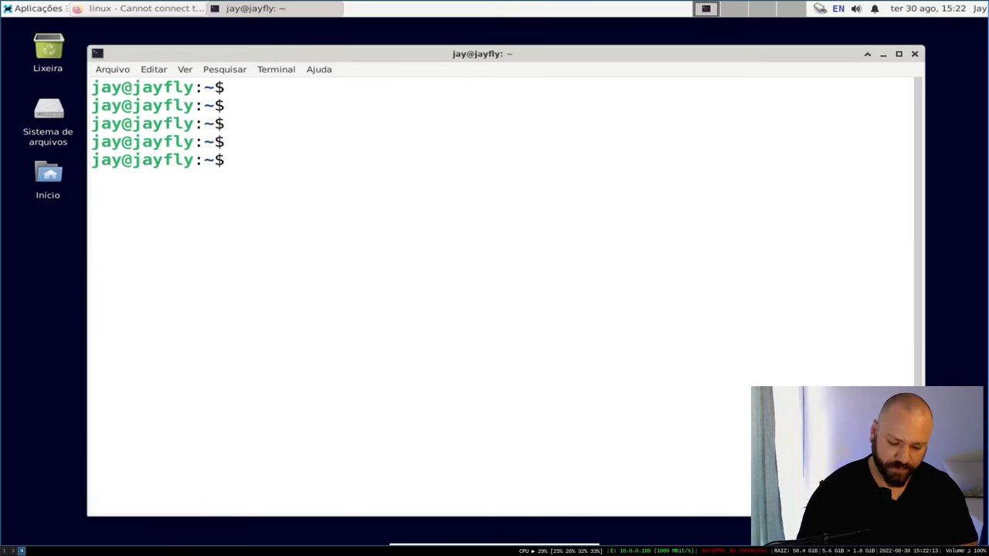
Start the Docker service with sudo systemctl start docker and clear the screen
{"action": "type", "text": "sudo systemc"}
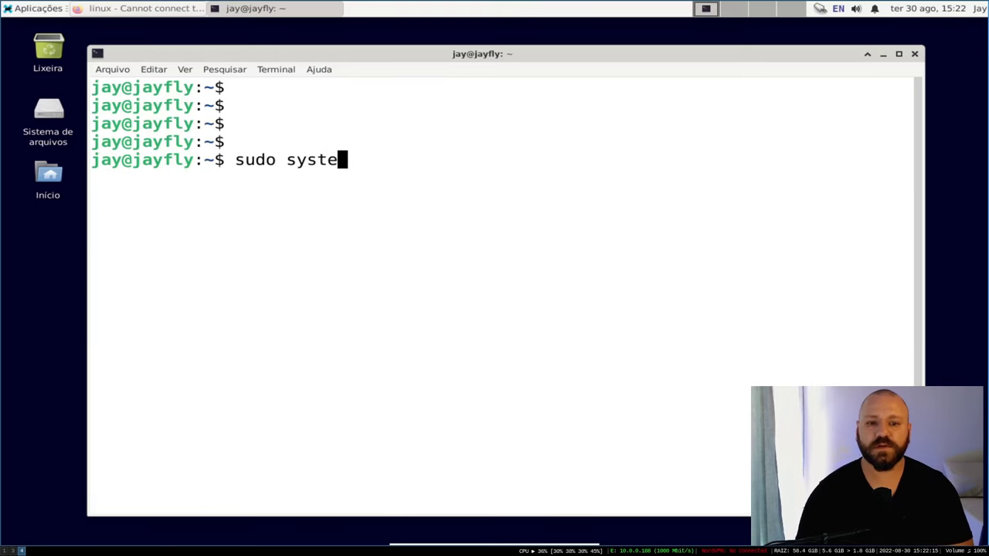
{"action": "key", "text": "BackSpace"}
{"action": "type", "text": "mc"}
{"action": "key", "text": "BackSpace"}
{"action": "type", "text": "ctl"}
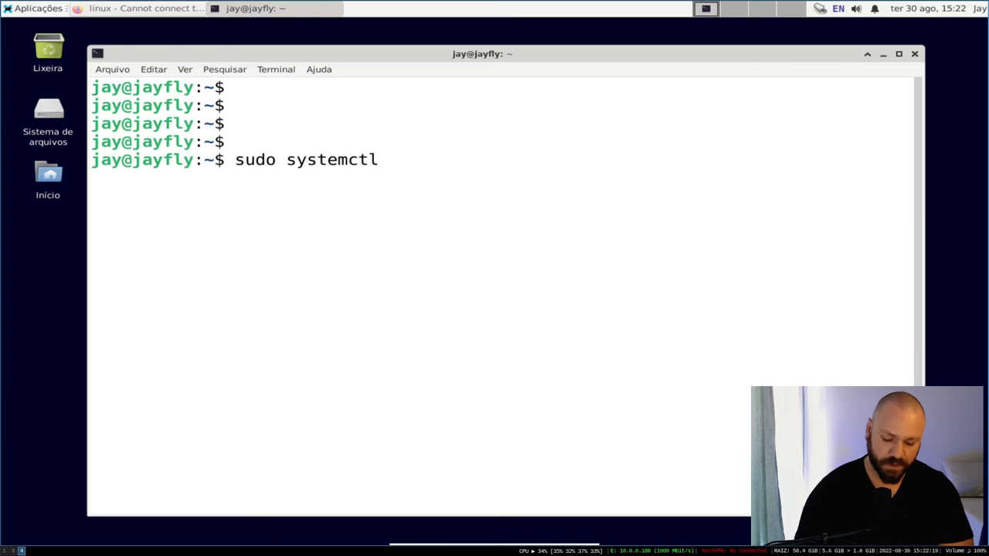
{"action": "type", "text": " start docker"}
{"action": "key", "text": "Return"}
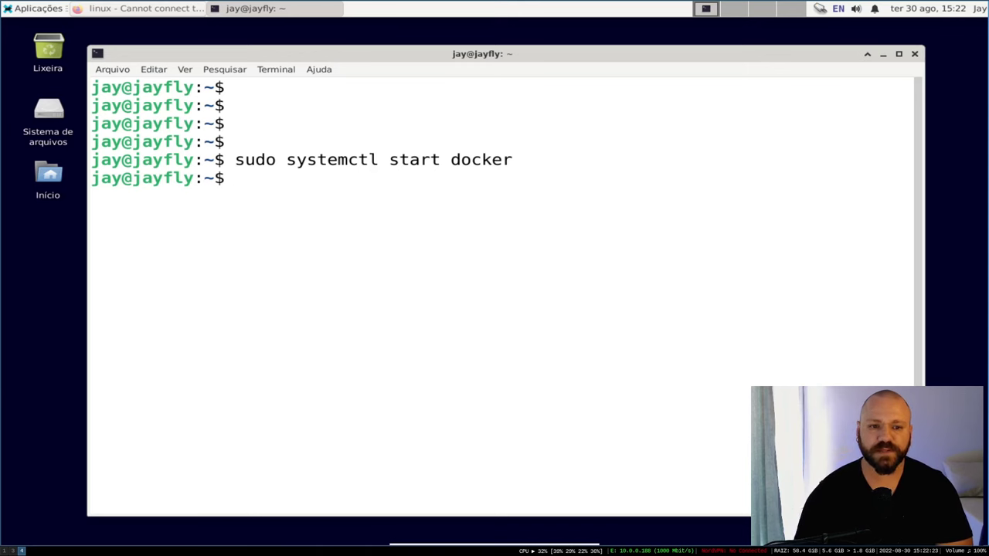
{"action": "key", "text": "ctrl+l"}
{"action": "key", "text": "Return"}
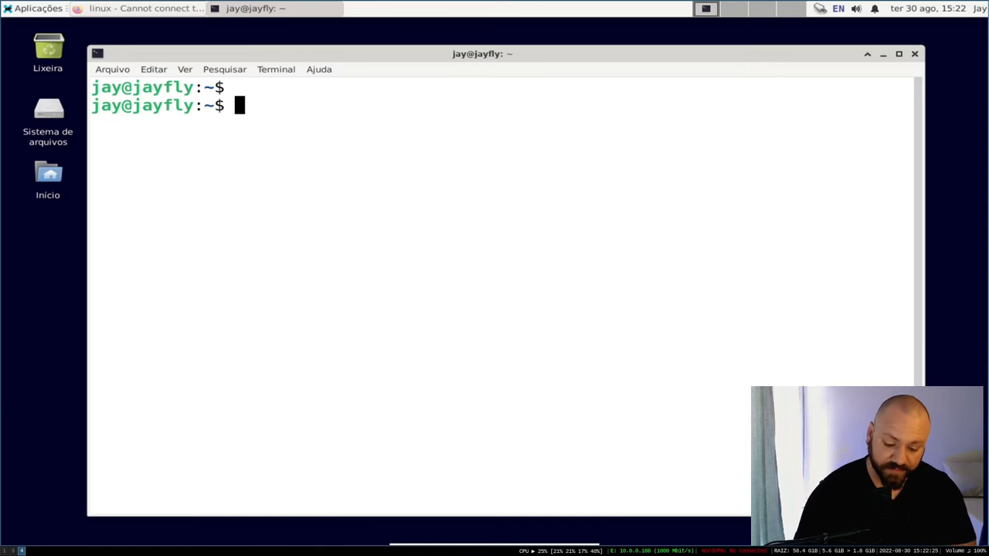
Run docker run hello-world, then abort it with Ctrl+C and clear the screen
{"action": "type", "text": "docker run "}
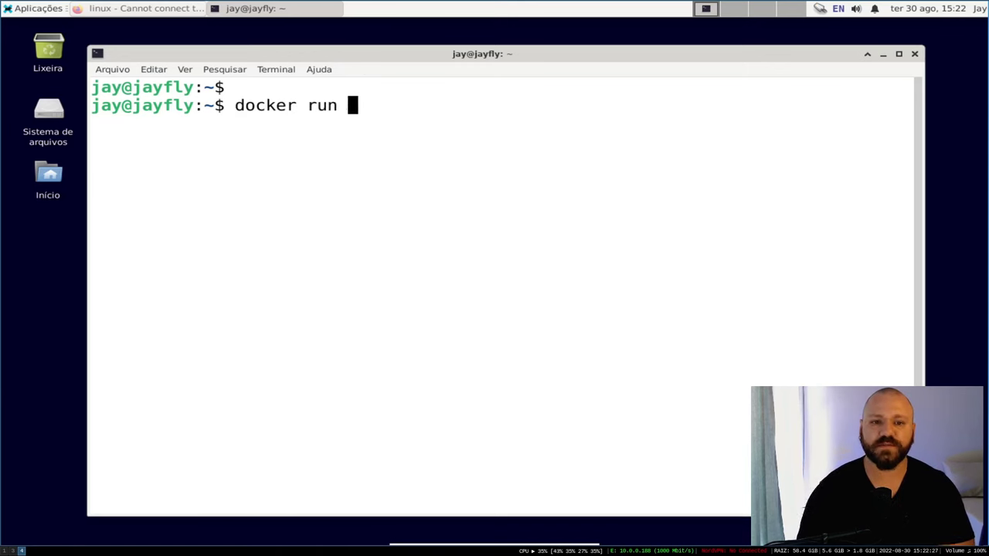
{"action": "type", "text": "hello-world"}
{"action": "key", "text": "Return"}
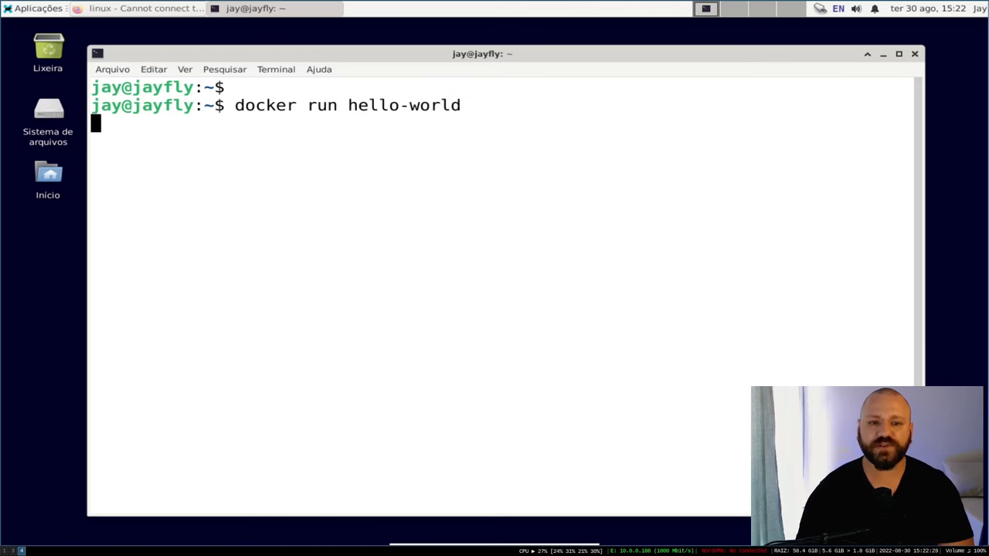
{"action": "key", "text": "ctrl+c"}
{"action": "key", "text": "ctrl+l"}
Step back through the shell history to recall the ShellHub curl install command
{"action": "key", "text": "Return"}
{"action": "key", "text": "Up"}
{"action": "key", "text": "Up"}
{"action": "key", "text": "Up"}
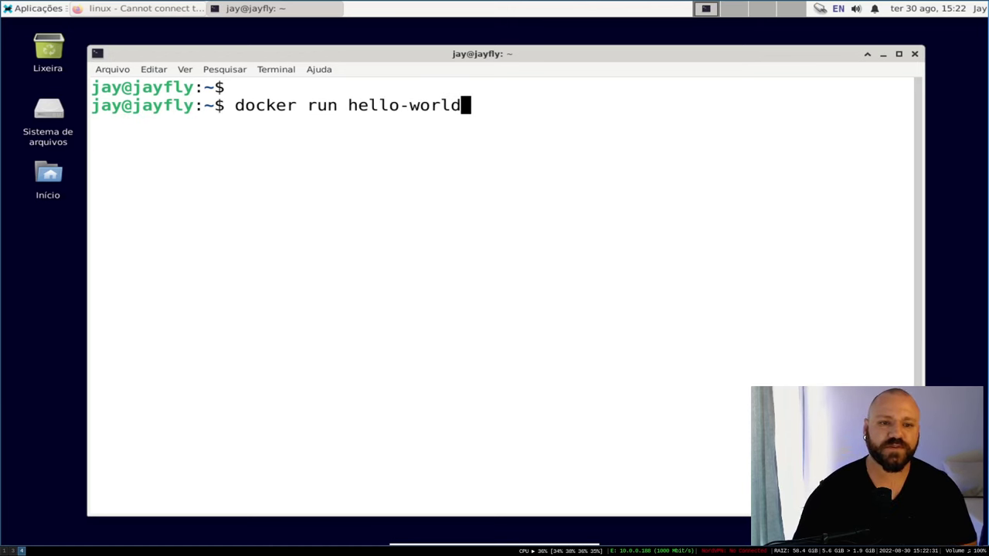
{"action": "key", "text": "ctrl+u"}
{"action": "key", "text": "Return"}
{"action": "key", "text": "Return"}
{"action": "key", "text": "Up"}
{"action": "key", "text": "Up"}
{"action": "key", "text": "Up"}
{"action": "key", "text": "Up"}
{"action": "key", "text": "Up"}
{"action": "key", "text": "Up"}
{"action": "key", "text": "Down"}
{"action": "key", "text": "Up"}
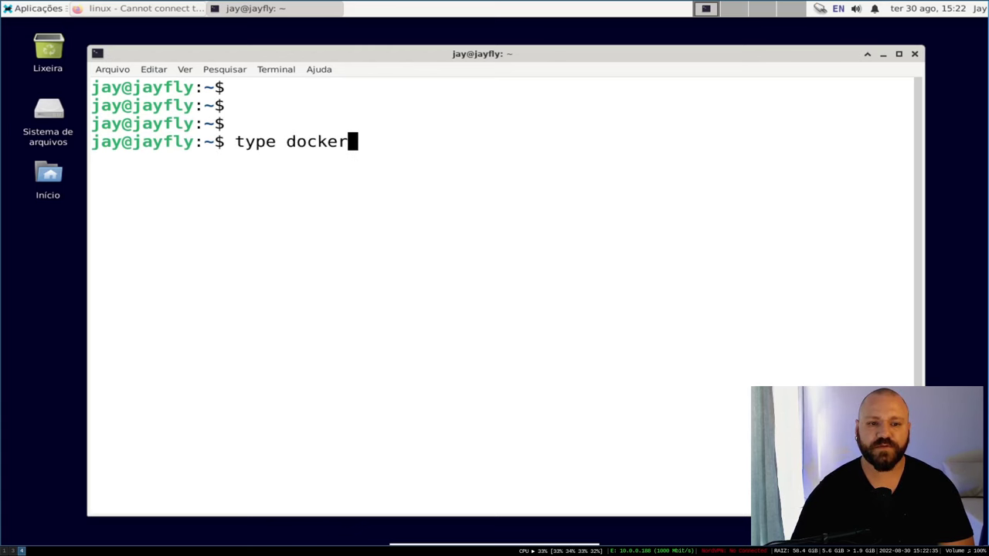
{"action": "key", "text": "Up"}
Append '| sh' to the curl command and run it, pulling shellhubio/agent:v0.9.6 and starting the agent
{"action": "type", "text": "| sh"}
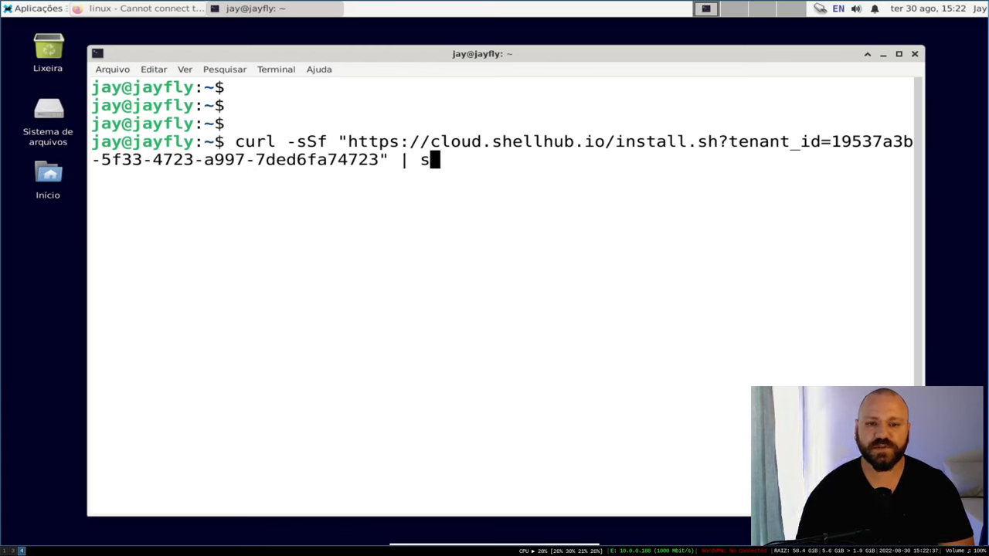
{"action": "key", "text": "Return"}
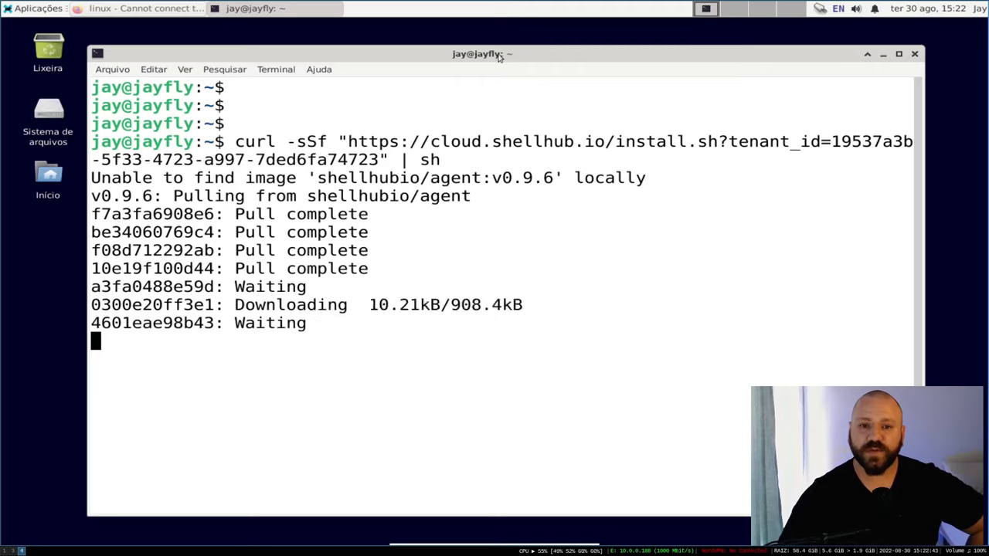
{"action": "left_click_drag", "start_coordinate": [499, 54], "coordinate": [482, 44]}
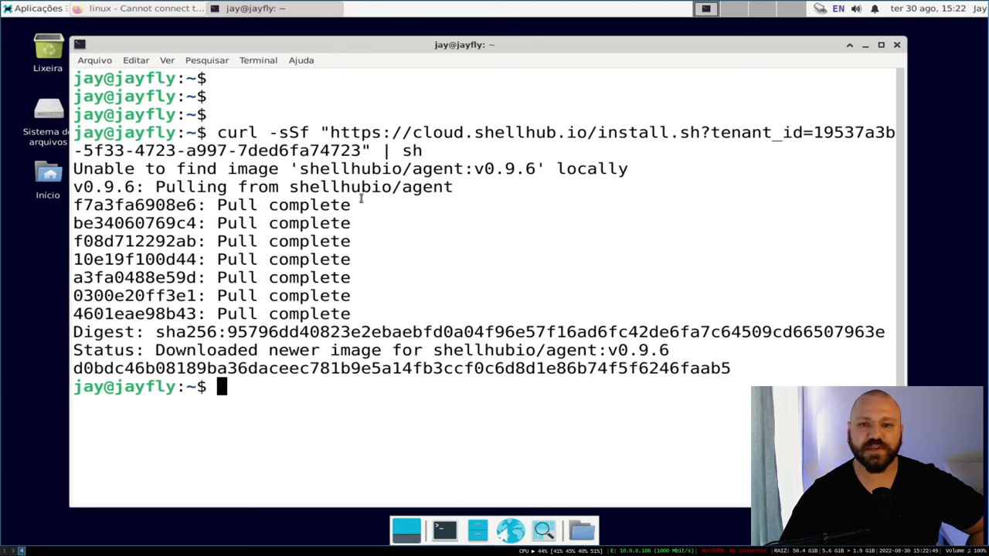
{"action": "left_click_drag", "start_coordinate": [299, 43], "coordinate": [314, 43]}
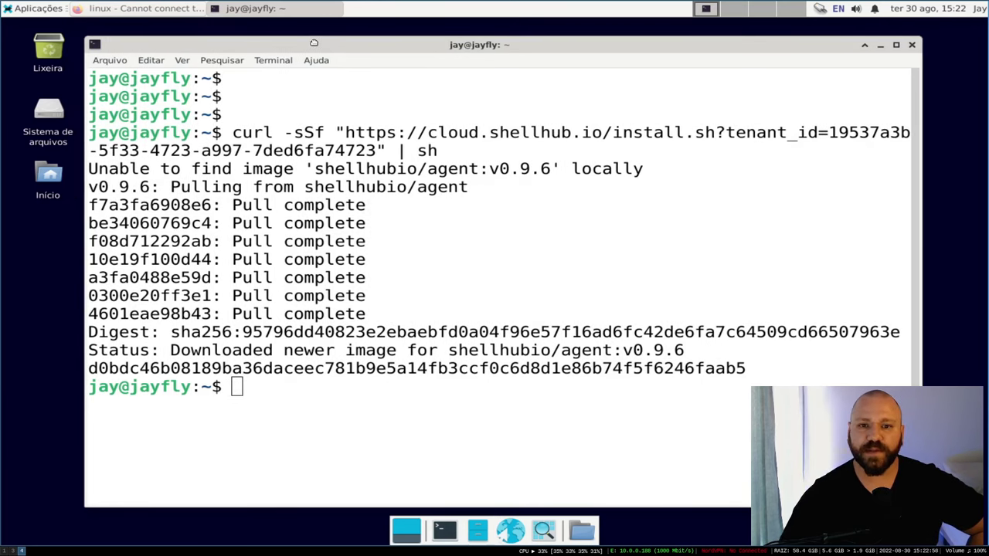
Reload Devices and accept the pending Debian GNU/Linux 11 device from the Pending tab
{"action": "key", "text": "ctrl+alt+Right"}
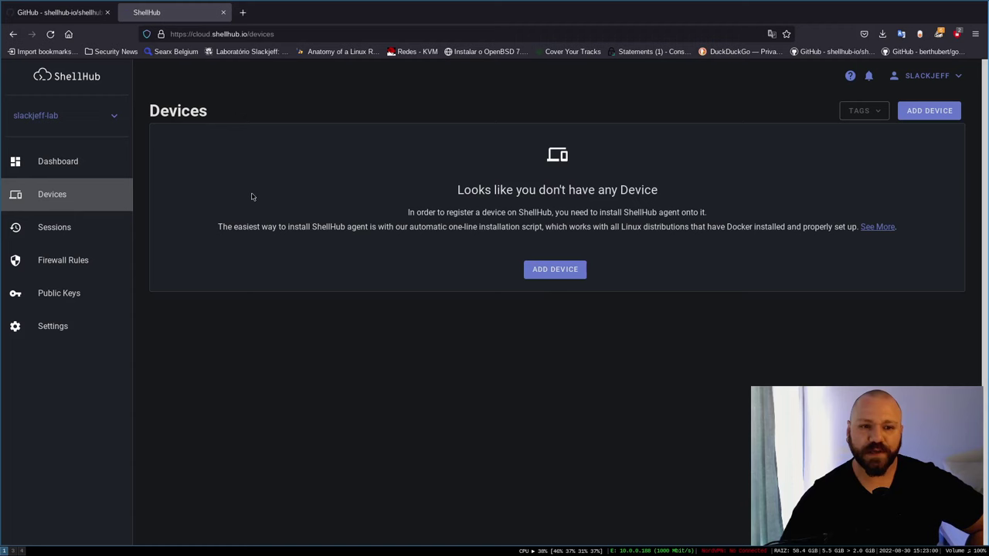
{"action": "left_click", "coordinate": [54, 194]}
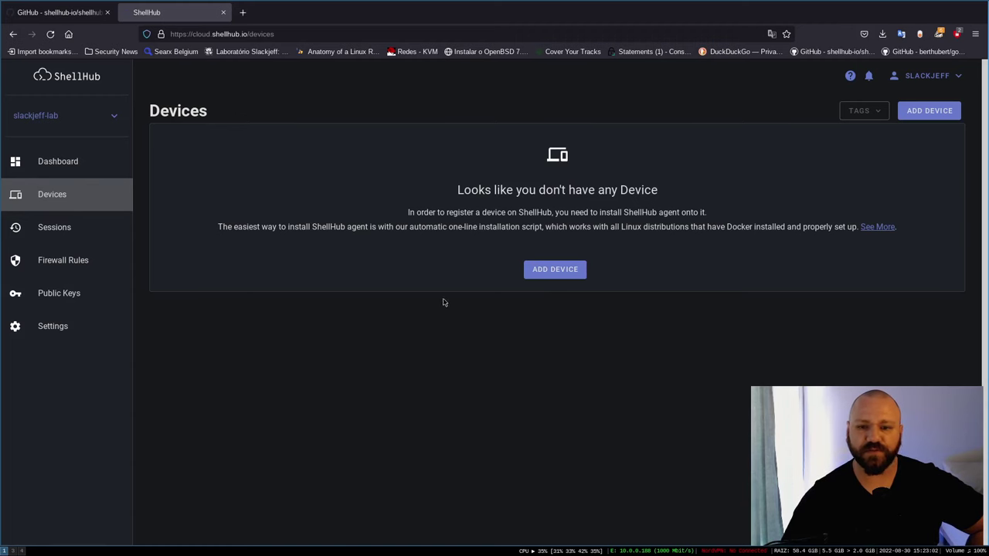
{"action": "key", "text": "F5"}
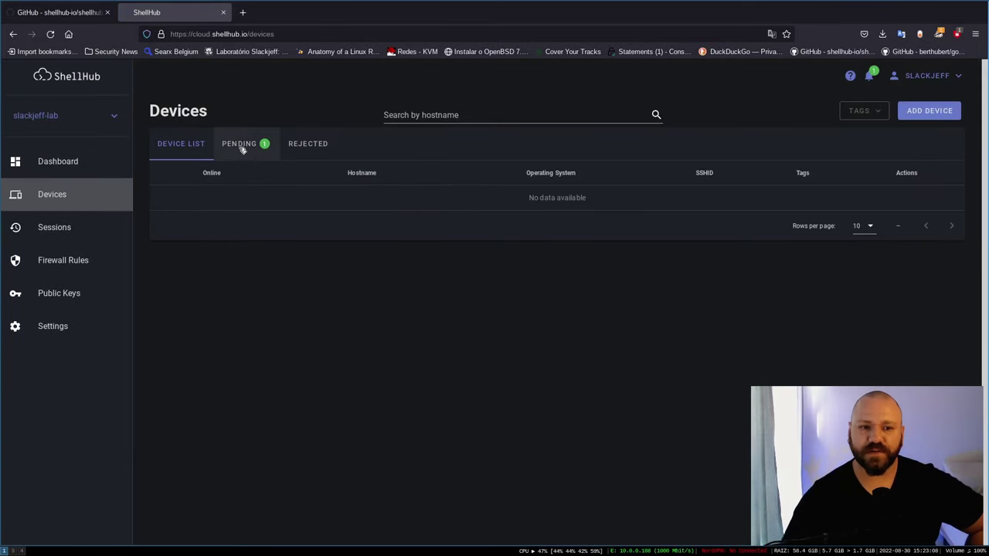
{"action": "left_click", "coordinate": [246, 147]}
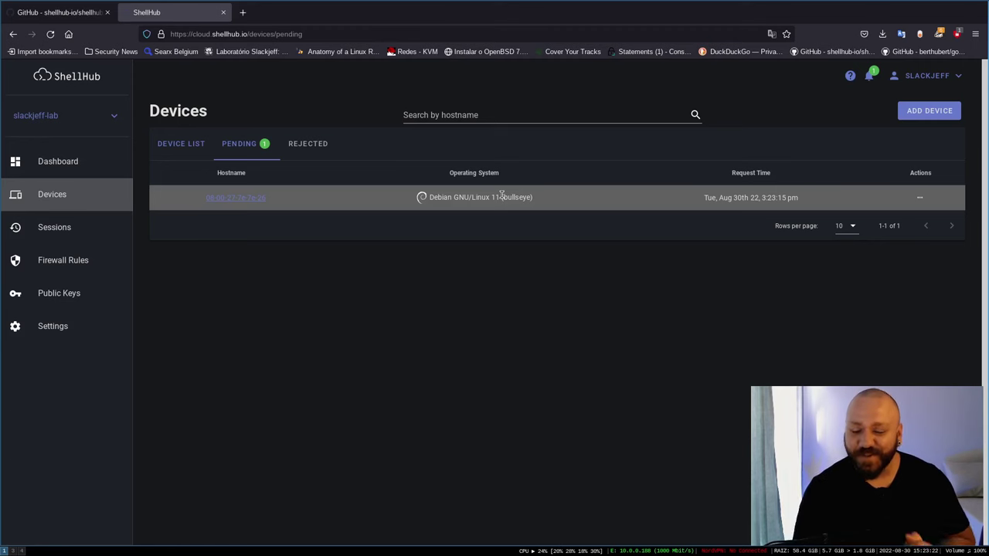
{"action": "left_click", "coordinate": [920, 198]}
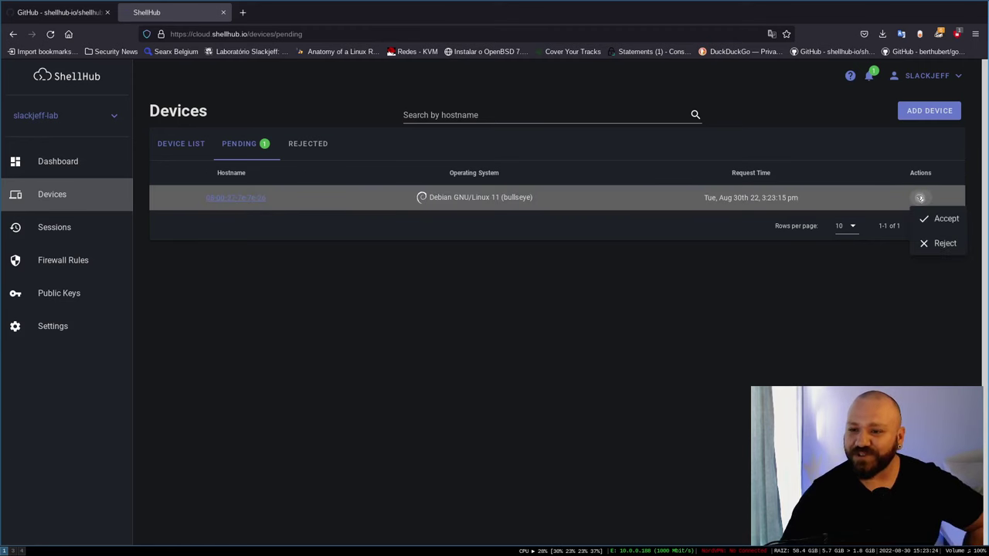
{"action": "left_click", "coordinate": [937, 221]}
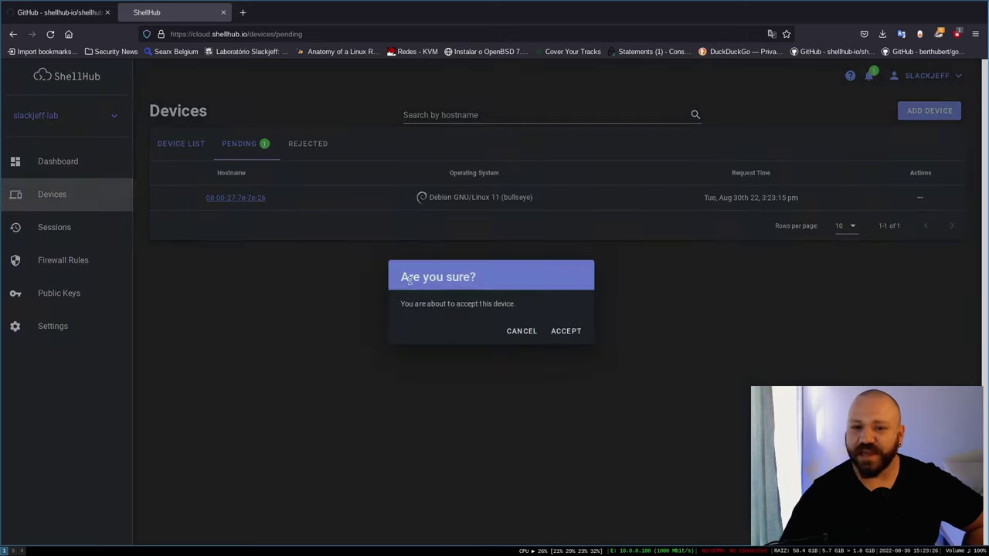
{"action": "left_click", "coordinate": [576, 336]}
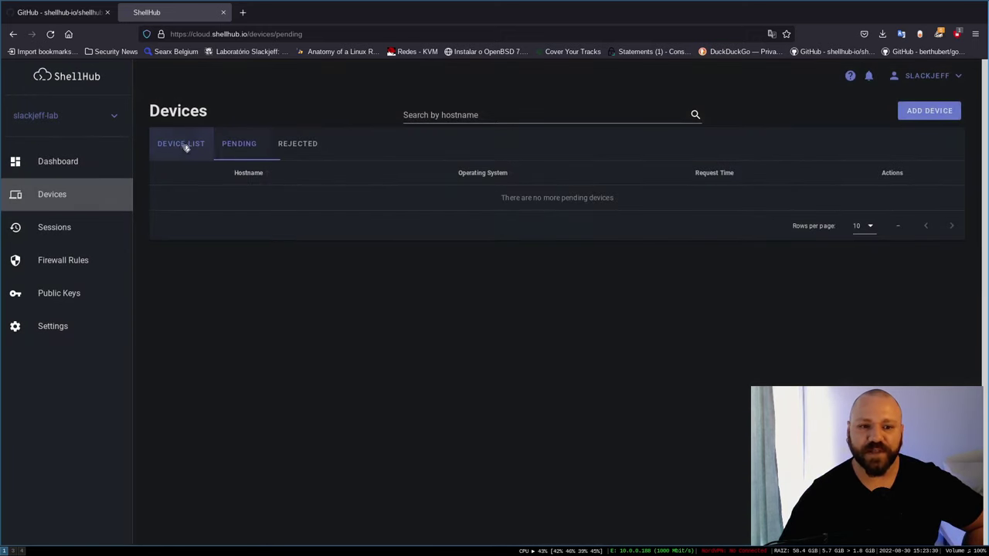
Copy the accepted device's SSHID from the Device List
{"action": "left_click", "coordinate": [194, 148]}
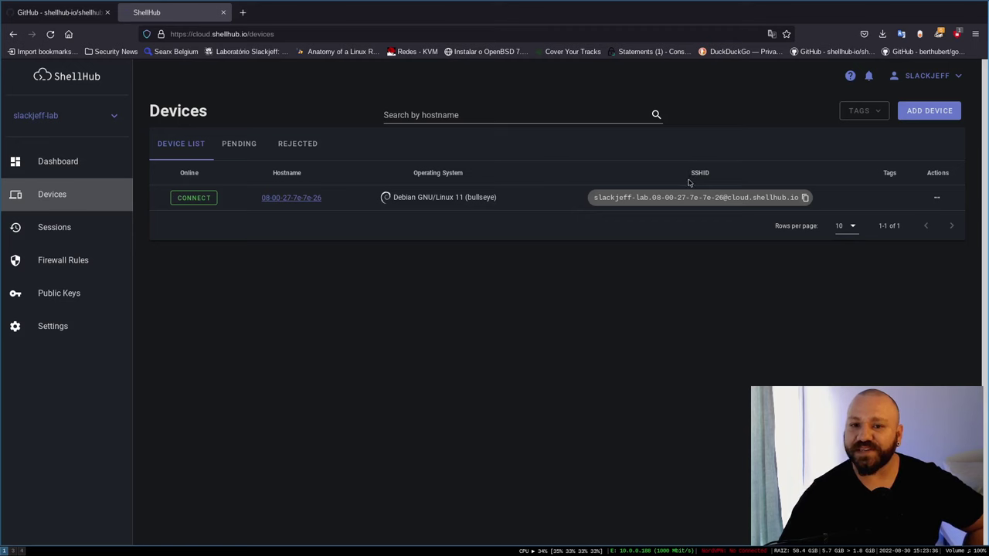
{"action": "left_click_drag", "start_coordinate": [593, 197], "coordinate": [806, 198]}
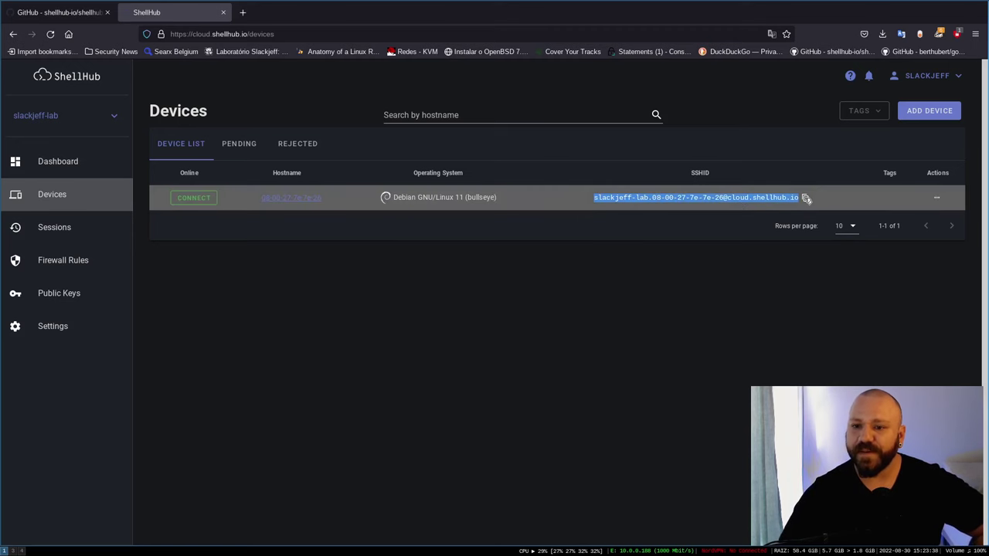
{"action": "right_click", "coordinate": [804, 199]}
{"action": "left_click", "coordinate": [795, 202]}
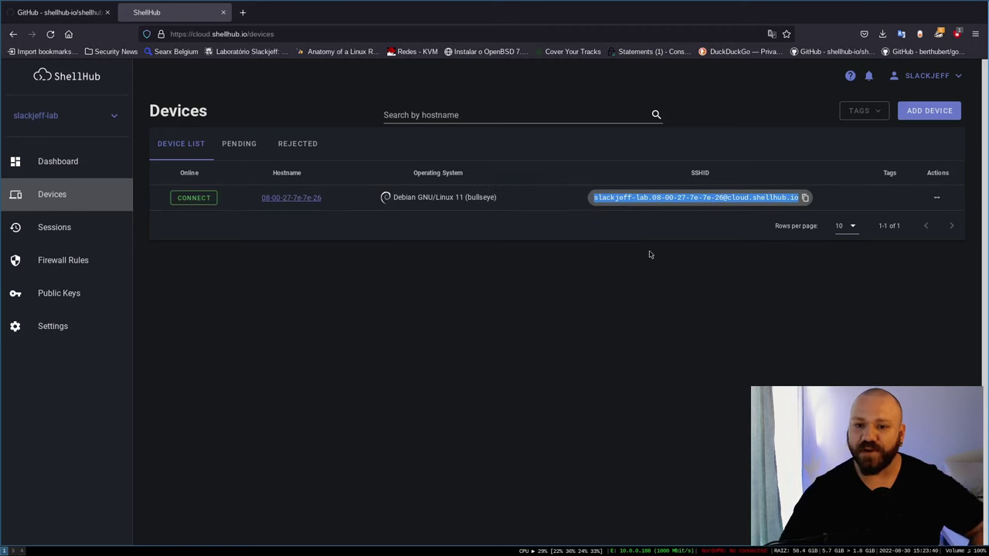
{"action": "key", "text": "super+d"}
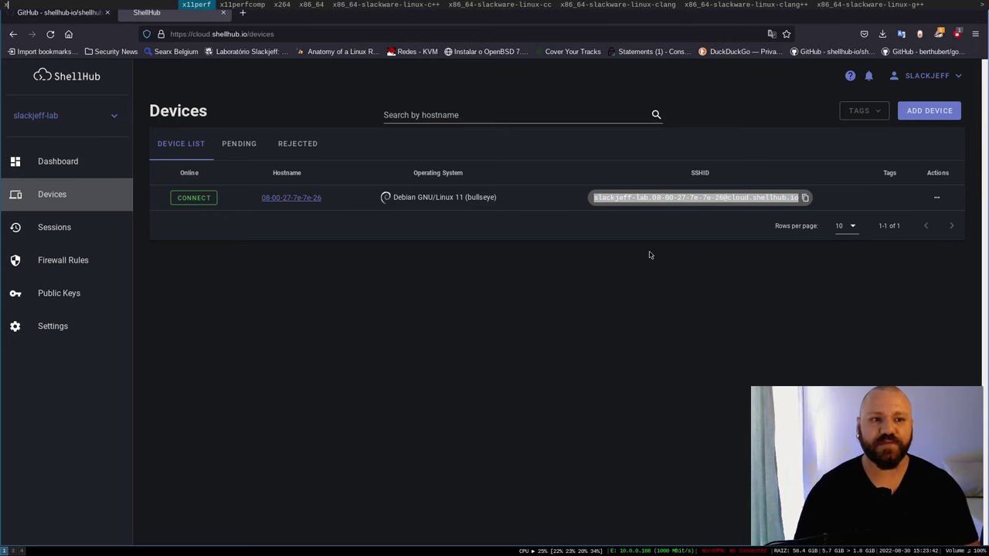
Launch xfce4-terminal full screen, enlarge its font and clear the screen
{"action": "type", "text": "xfce4-term"}
{"action": "key", "text": "Return"}
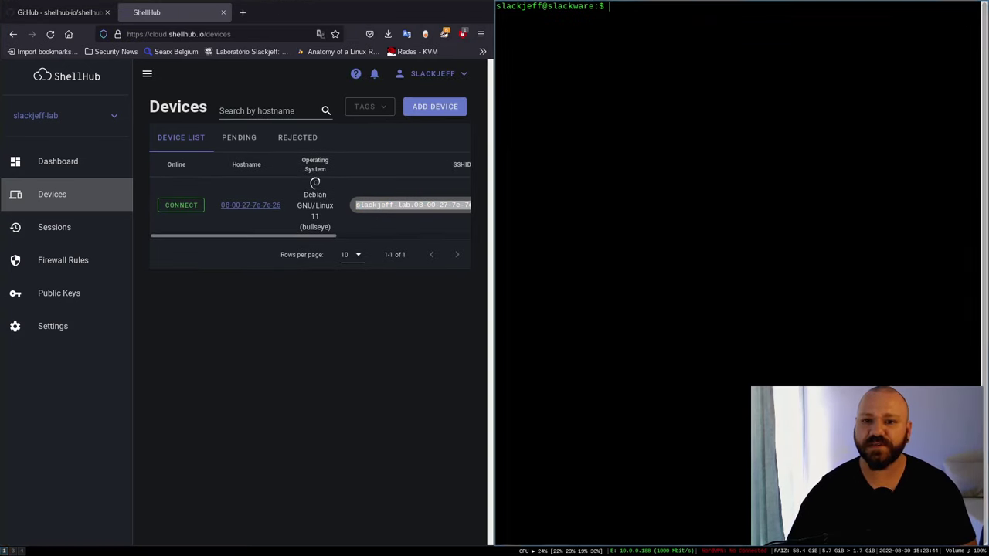
{"action": "key", "text": "super+f"}
{"action": "key", "text": "Return"}
{"action": "key", "text": "Return"}
{"action": "key", "text": "ctrl+plus"}
{"action": "key", "text": "ctrl+plus"}
{"action": "key", "text": "ctrl+plus"}
{"action": "key", "text": "Return"}
{"action": "key", "text": "Return"}
{"action": "key", "text": "Return"}
{"action": "key", "text": "ctrl+l"}
{"action": "key", "text": "Return"}
Paste the copied device SSHID at the prompt and prefix it with the VM's login user
{"action": "middle_click", "coordinate": [302, 255]}
{"action": "key", "text": "ctrl+a"}
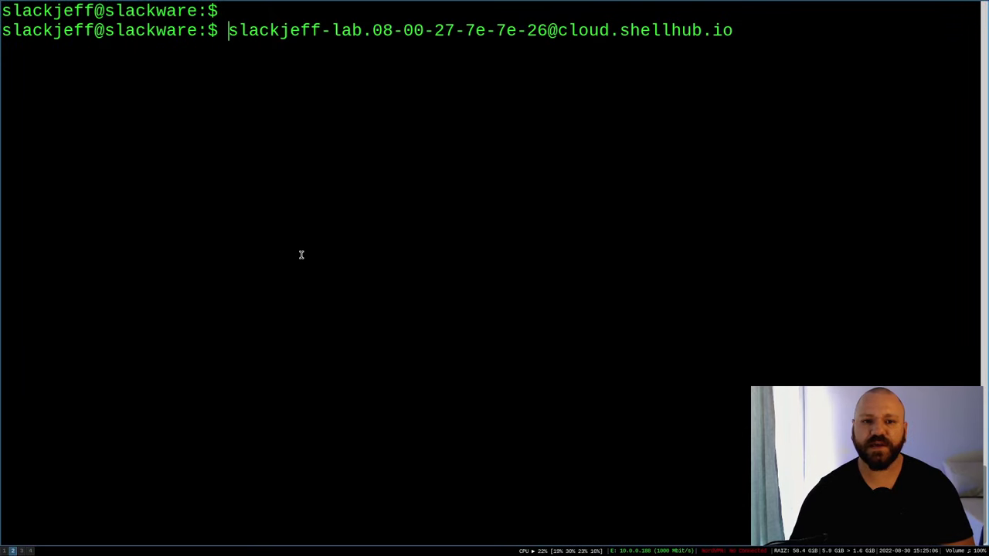
{"action": "left_click_drag", "start_coordinate": [227, 32], "coordinate": [739, 34]}
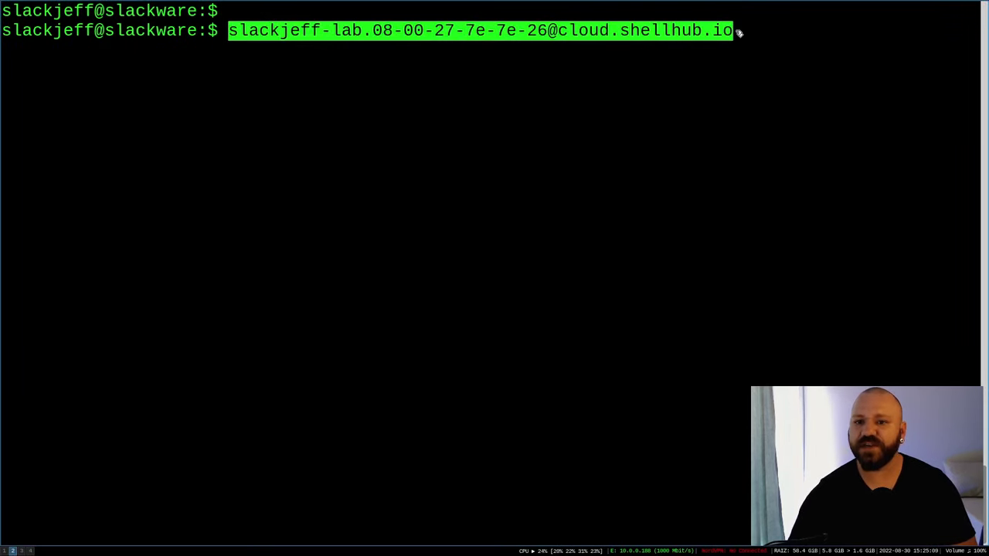
{"action": "left_click", "coordinate": [282, 70]}
{"action": "type", "text": "@"}
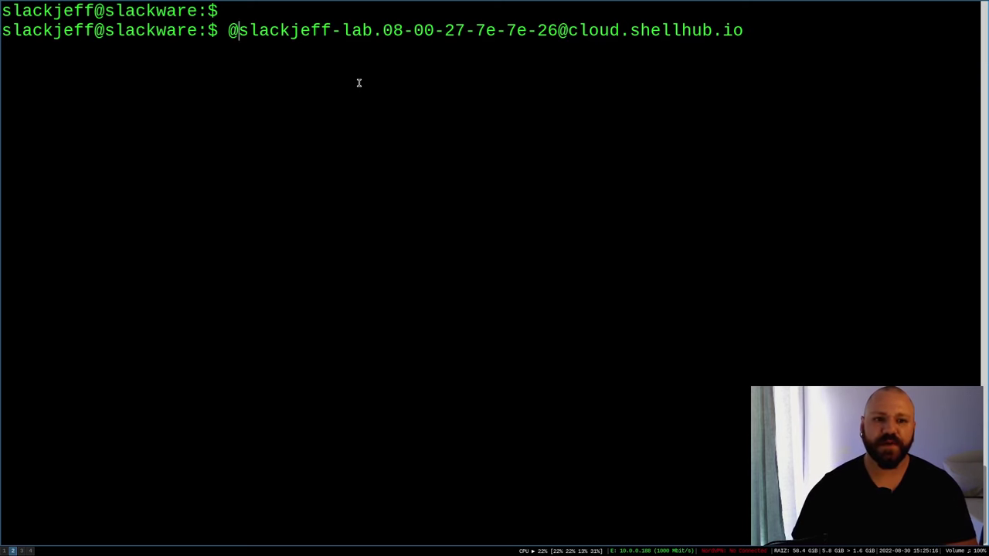
{"action": "type", "text": "jay"}
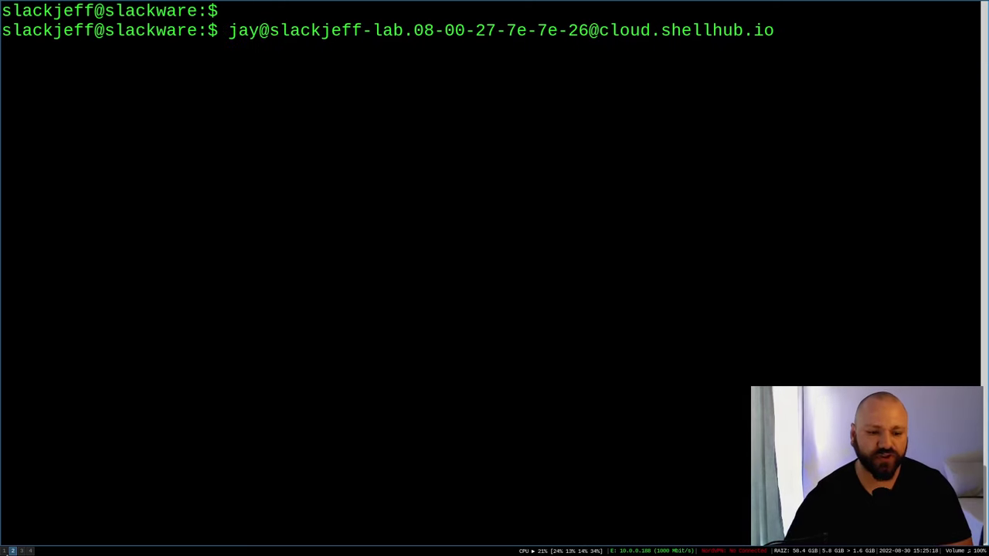
{"action": "left_click", "coordinate": [30, 551]}
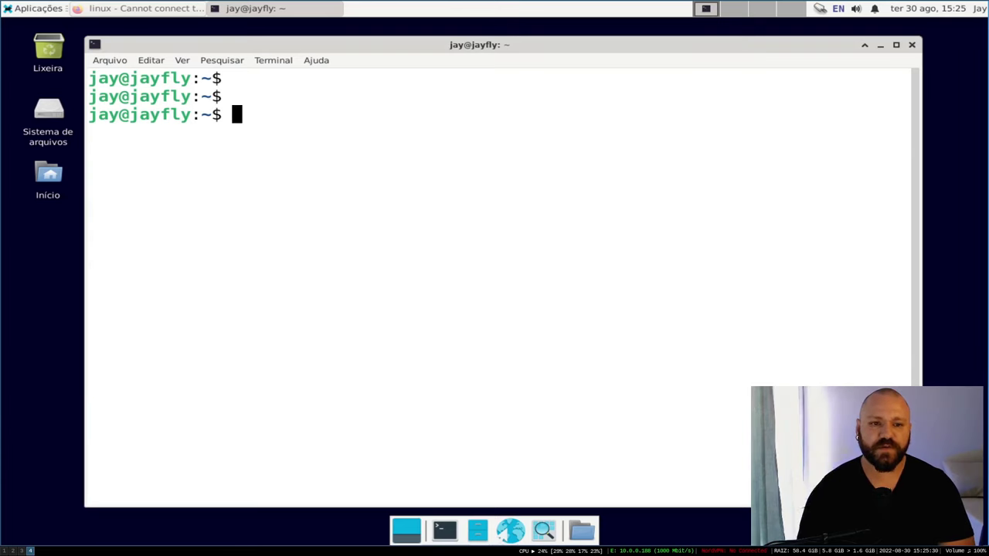
Confirm the VM user with whoami, then SSH into the device from the host using the password
{"action": "type", "text": "whoami"}
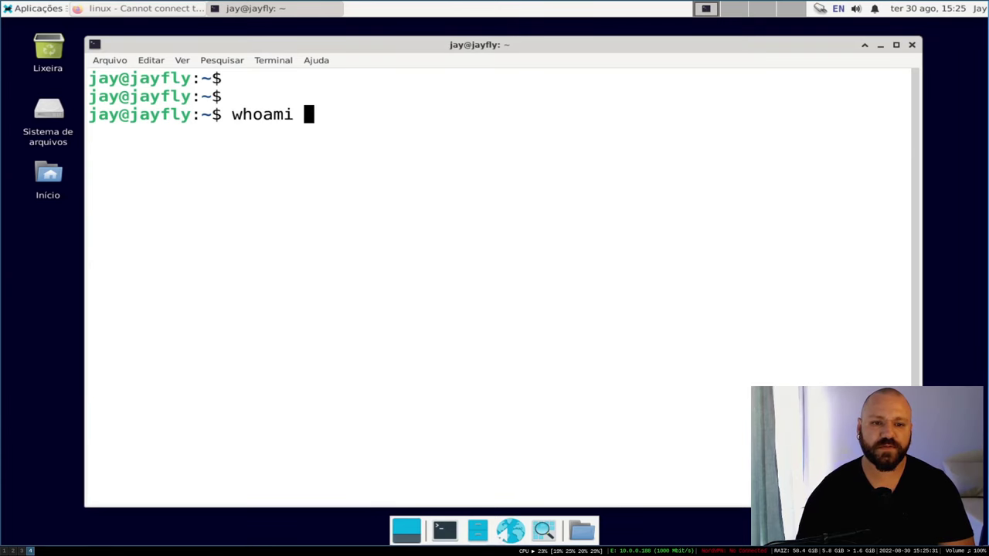
{"action": "key", "text": "Return"}
{"action": "left_click", "coordinate": [11, 551]}
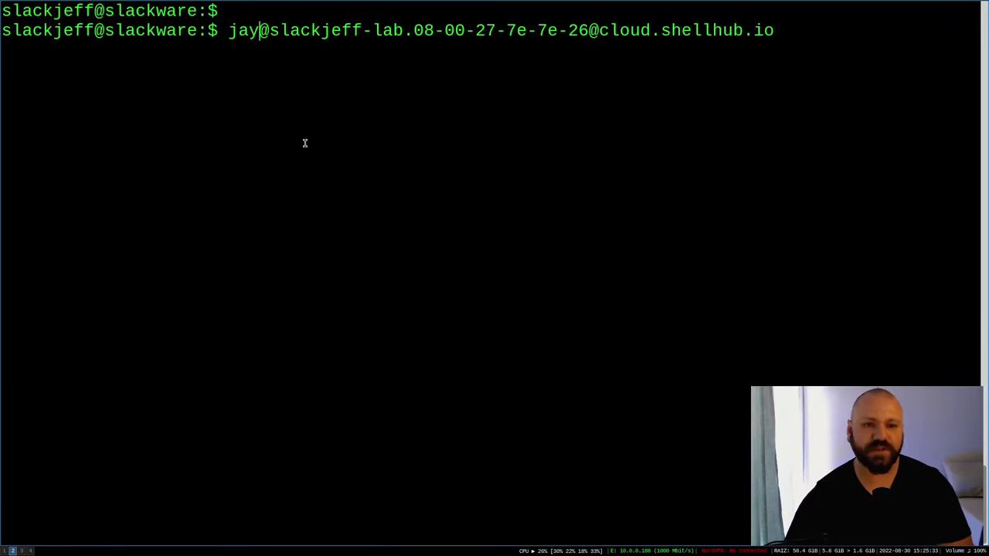
{"action": "type", "text": "ssh"}
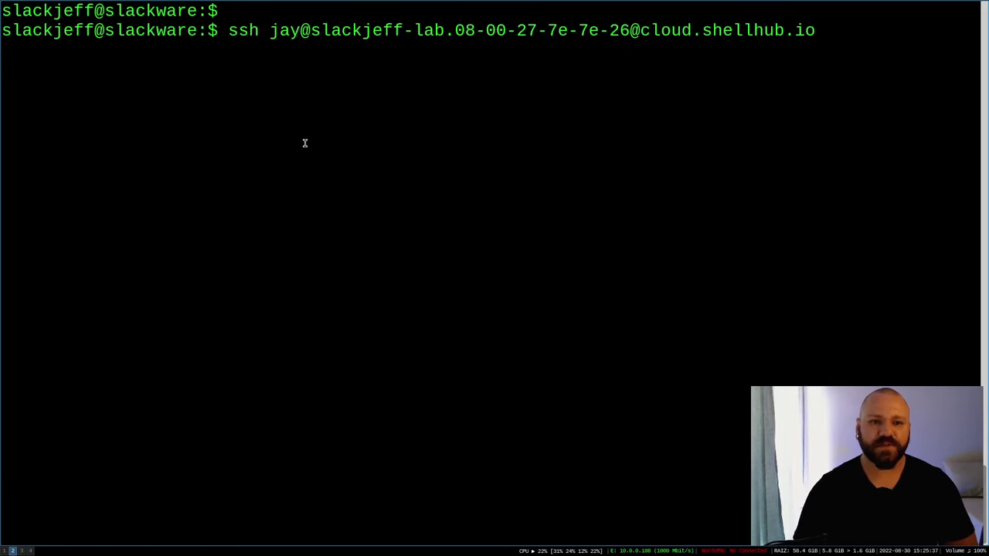
{"action": "key", "text": "Return"}
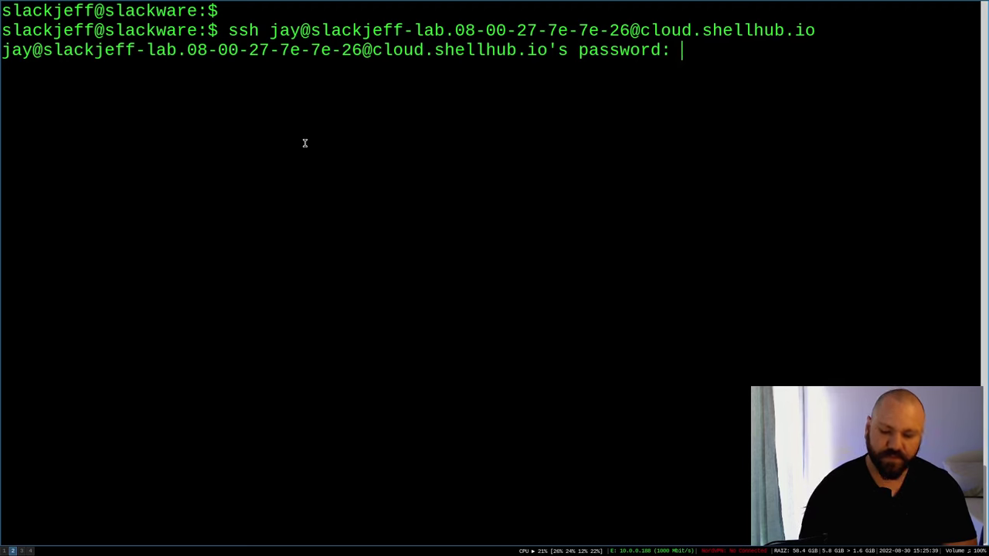
{"action": "key", "text": "Return"}
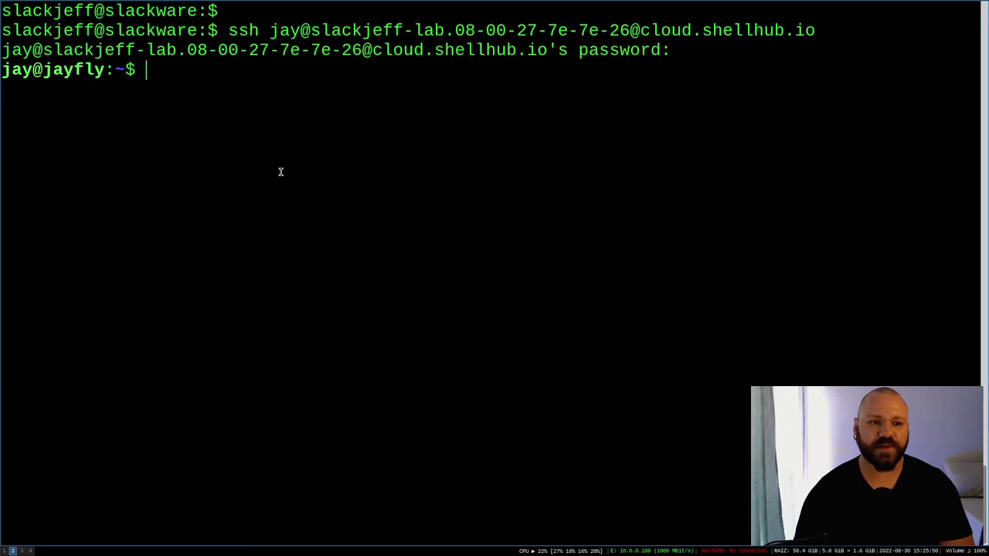
Install htop on the VM with 'sudo apt install htop'
{"action": "key", "text": "Return"}
{"action": "key", "text": "ctrl+l"}
{"action": "key", "text": "Return"}
{"action": "key", "text": "Return"}
{"action": "type", "text": "htop"}
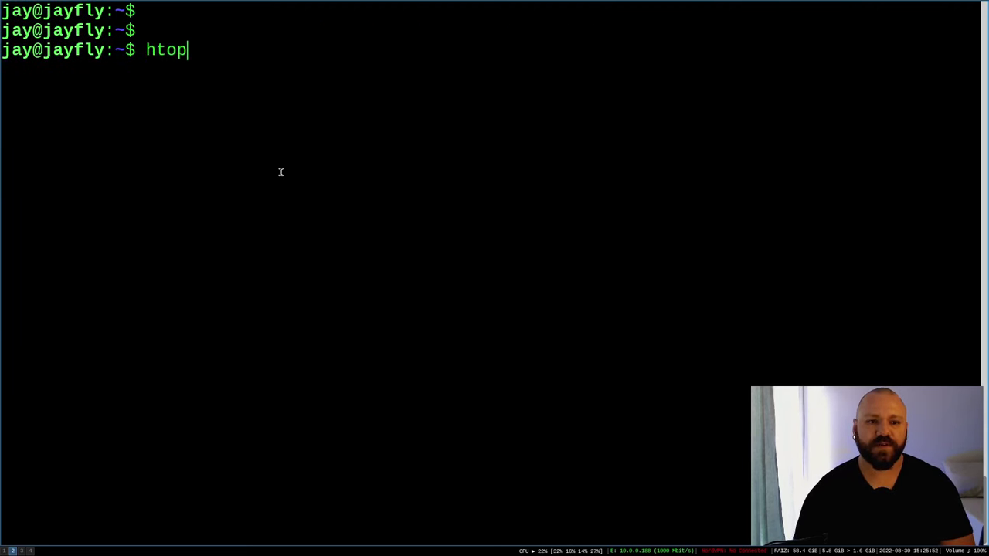
{"action": "key", "text": "Return"}
{"action": "type", "text": "suydo"}
{"action": "key", "text": "ctrl+c"}
{"action": "key", "text": "ctrl+l"}
{"action": "key", "text": "Return"}
{"action": "type", "text": "sudo apt inst"}
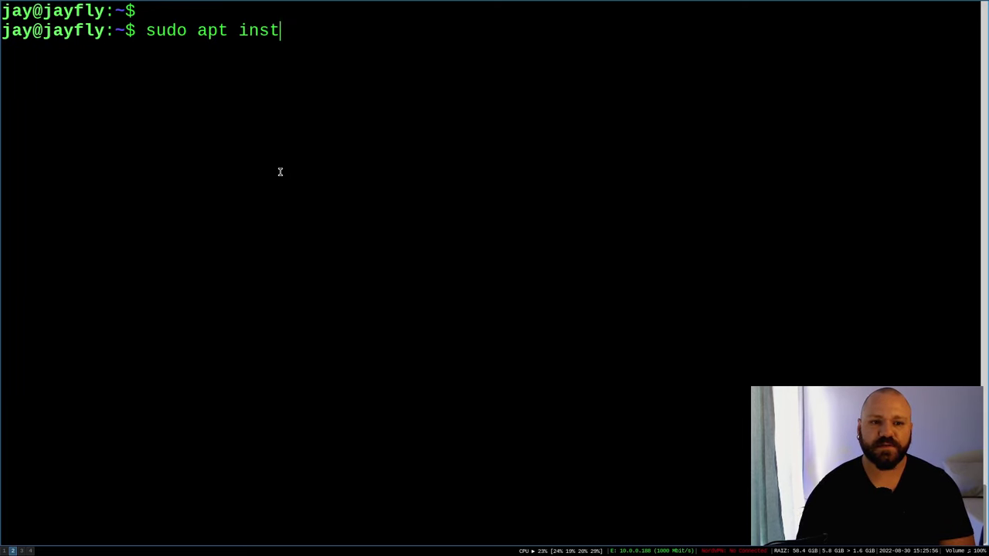
{"action": "type", "text": "all htop"}
{"action": "key", "text": "Return"}
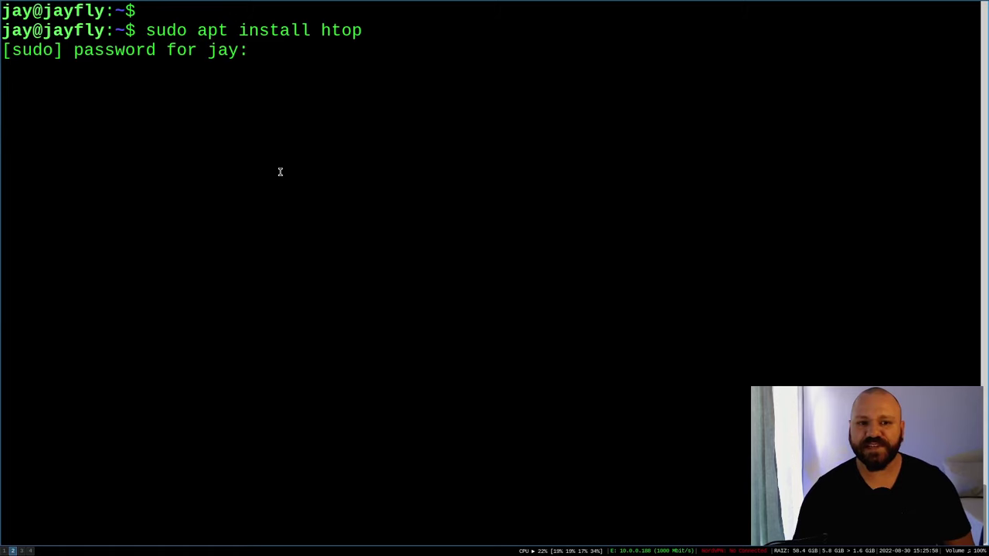
{"action": "key", "text": "Return"}
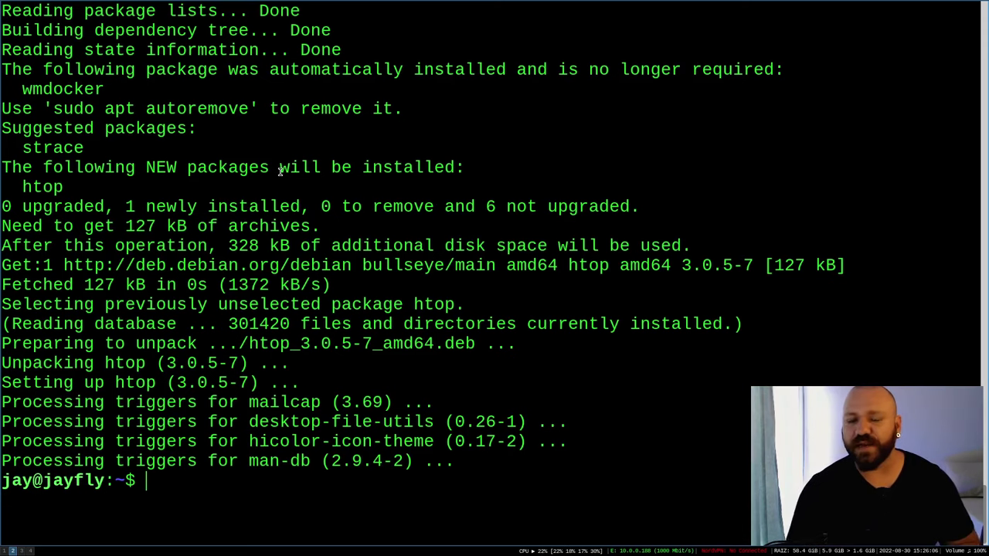
Clear the screen and launch htop to view live processes
{"action": "key", "text": "ctrl+l"}
{"action": "key", "text": "Return"}
{"action": "type", "text": "htop"}
{"action": "key", "text": "Return"}
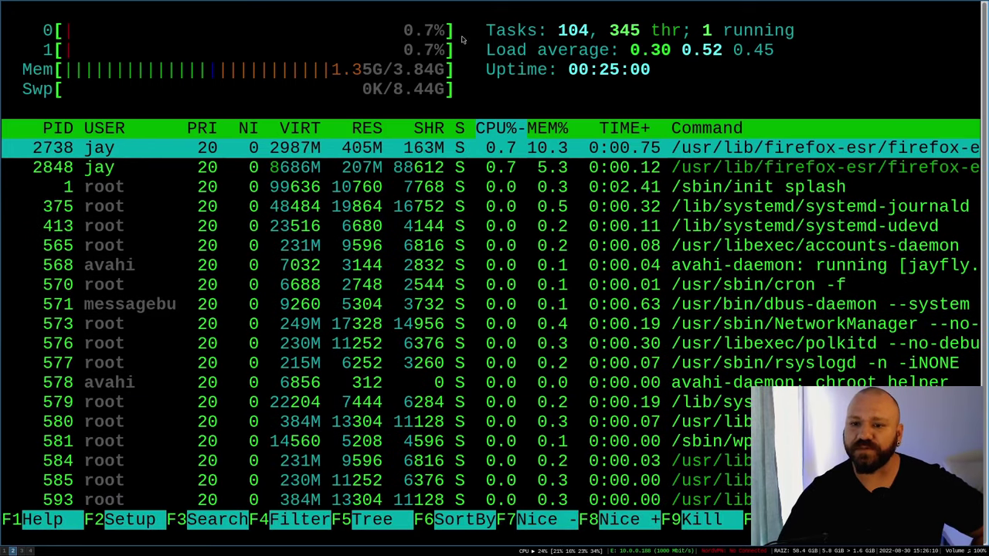
Run w on the VM and select the remote login's IP address
{"action": "left_click", "coordinate": [31, 550]}
{"action": "key", "text": "ctrl+l"}
{"action": "key", "text": "Return"}
{"action": "key", "text": "Return"}
{"action": "type", "text": "w"}
{"action": "key", "text": "Return"}
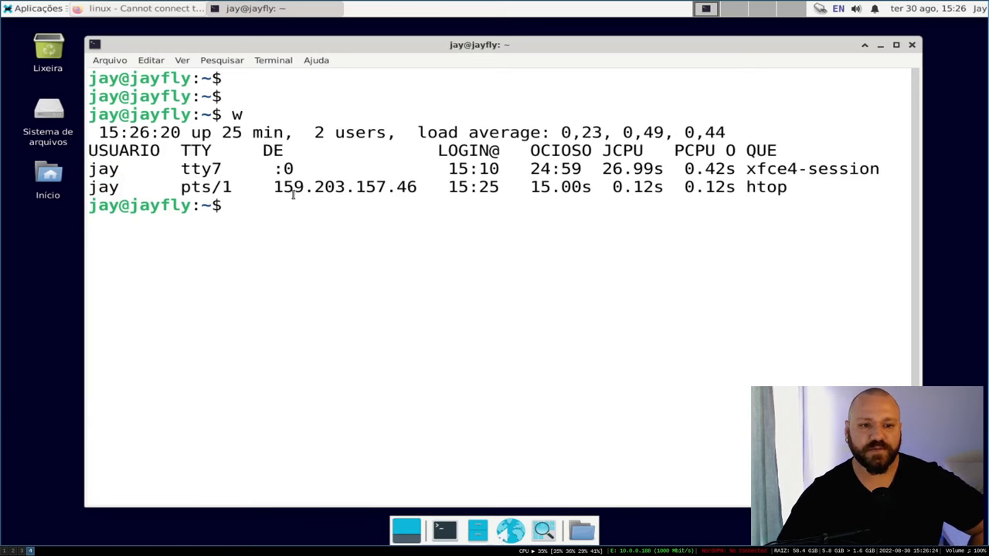
{"action": "left_click_drag", "start_coordinate": [789, 187], "coordinate": [182, 187]}
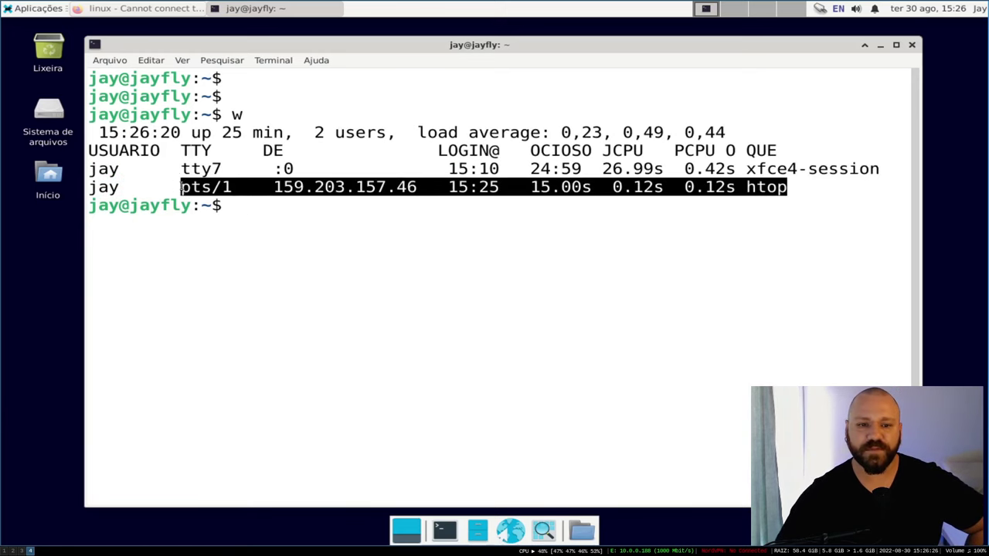
{"action": "left_click", "coordinate": [275, 187]}
{"action": "left_click_drag", "start_coordinate": [275, 187], "coordinate": [295, 187]}
{"action": "left_click_drag", "start_coordinate": [419, 187], "coordinate": [272, 187]}
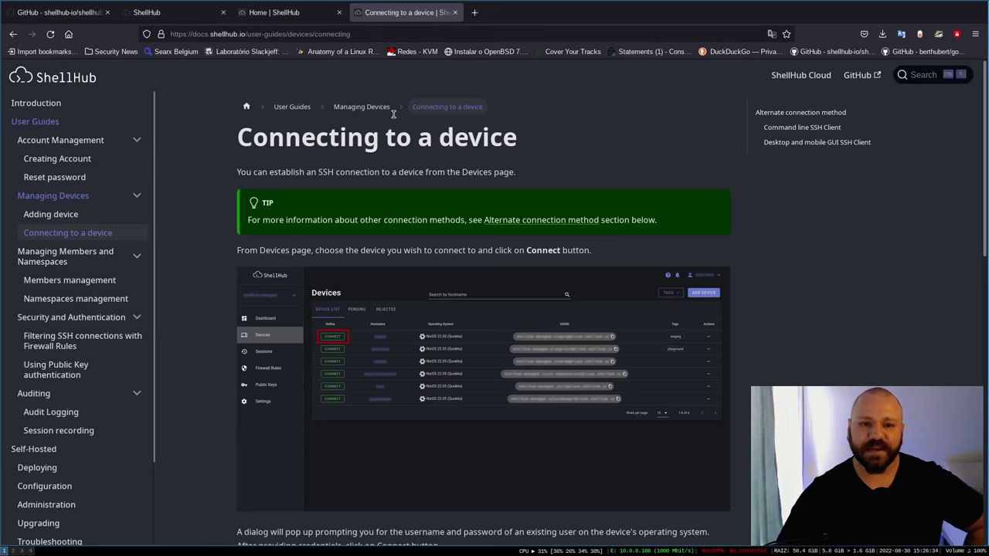
Quit htop, close the SSH connection with Ctrl+D and clear the host terminal
{"action": "key", "text": "super+4"}
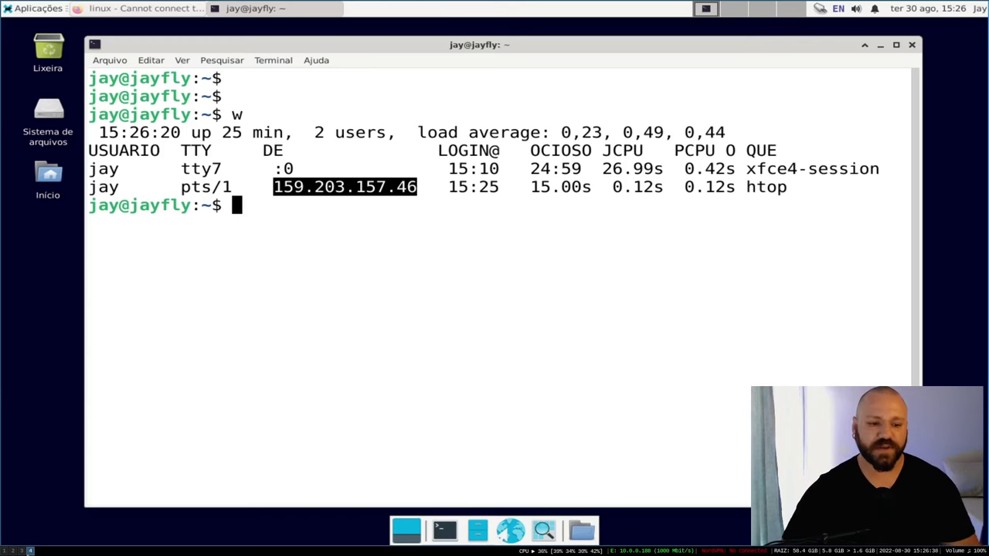
{"action": "key", "text": "super+1"}
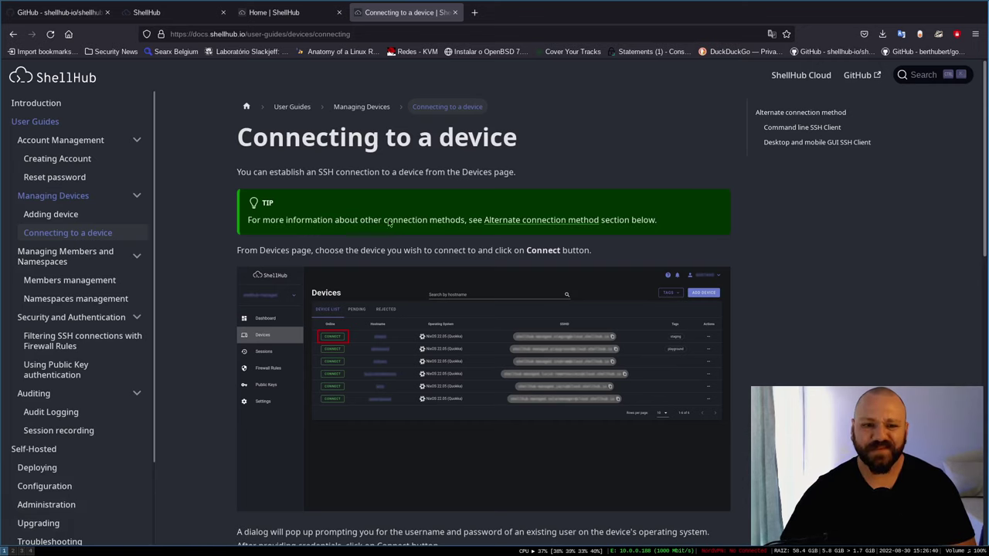
{"action": "key", "text": "super+3"}
{"action": "key", "text": "super+2"}
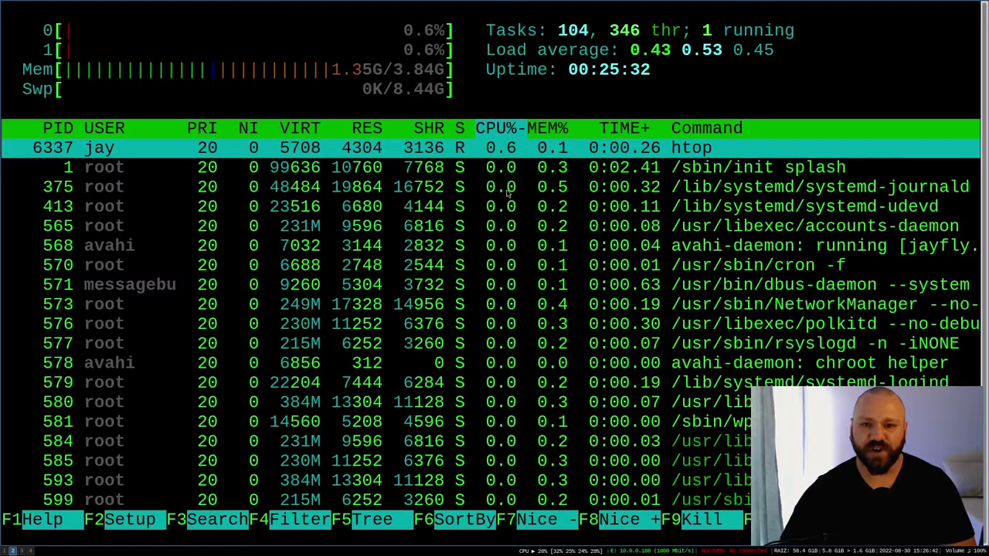
{"action": "key", "text": "q"}
{"action": "key", "text": "ctrl+d"}
{"action": "key", "text": "ctrl+l"}
{"action": "key", "text": "Return"}
{"action": "key", "text": "super+1"}
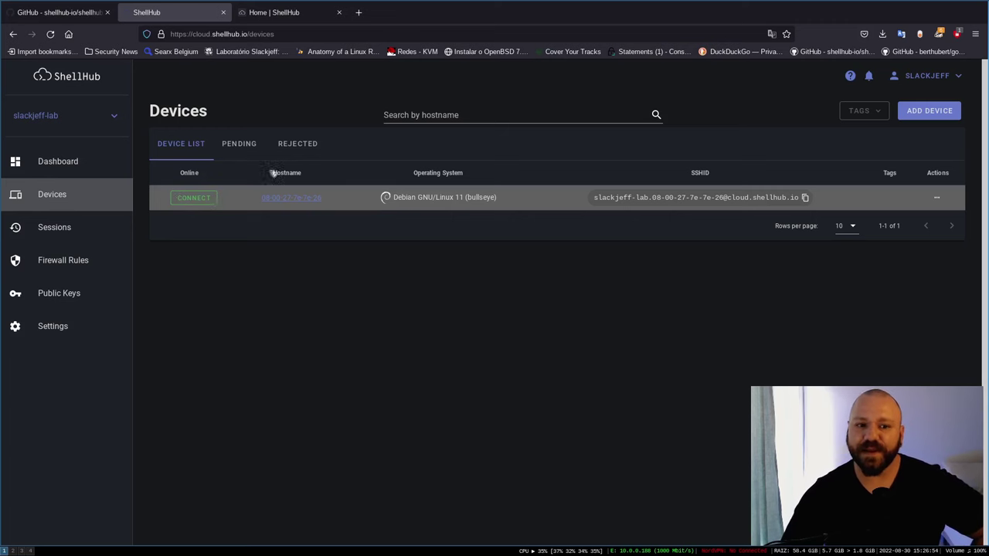
Open the Debian device's web terminal and enter the device username and password
{"action": "left_click", "coordinate": [200, 200]}
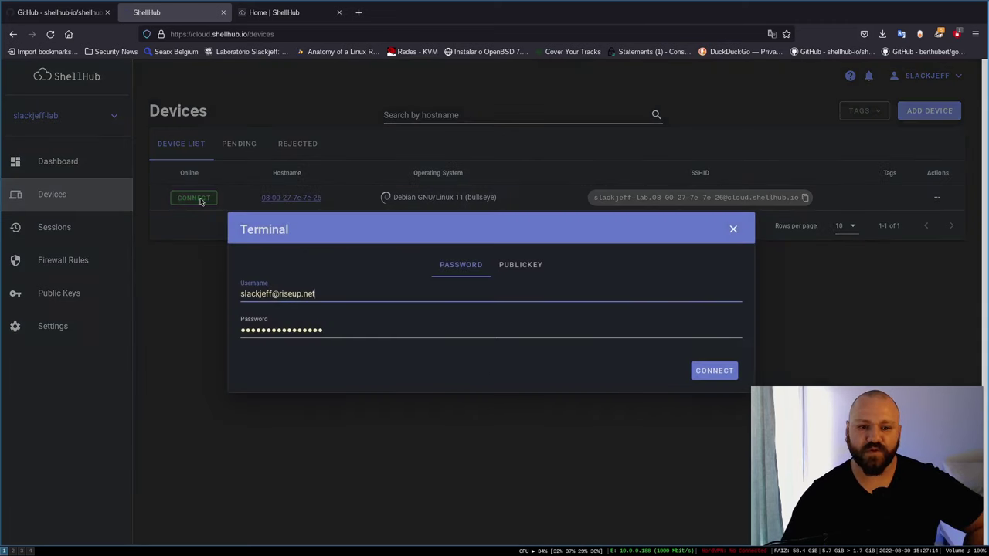
{"action": "left_click", "coordinate": [338, 298]}
{"action": "key", "text": "ctrl+a"}
{"action": "type", "text": "jau"}
{"action": "key", "text": "BackSpace"}
{"action": "type", "text": "y"}
{"action": "key", "text": "Tab"}
{"action": "type", "text": "****"}
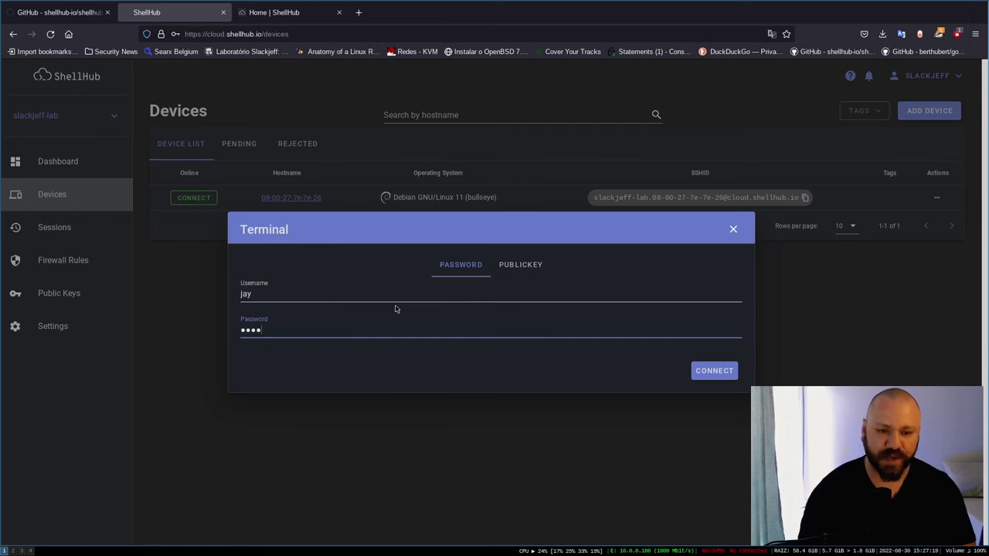
Re-enter the credentials in password mode, connect, and decline saving the login in Firefox
{"action": "left_click", "coordinate": [521, 265]}
{"action": "left_click", "coordinate": [485, 267]}
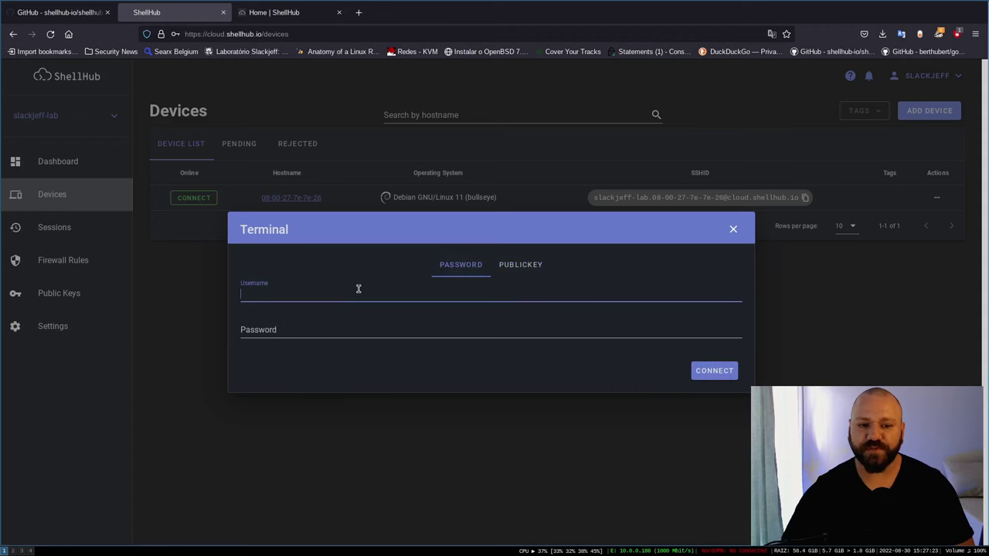
{"action": "type", "text": "jay"}
{"action": "key", "text": "Tab"}
{"action": "type", "text": "*"}
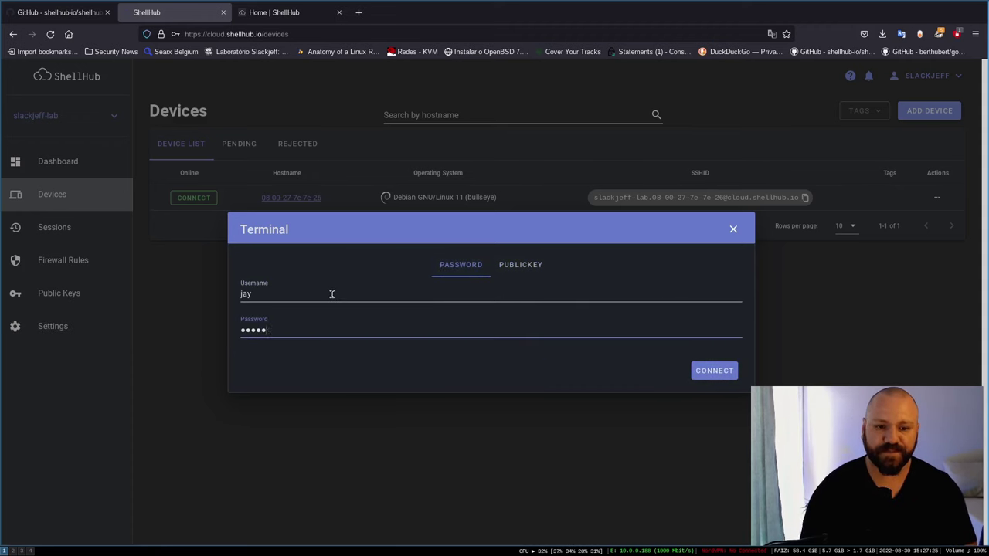
{"action": "left_click", "coordinate": [713, 370]}
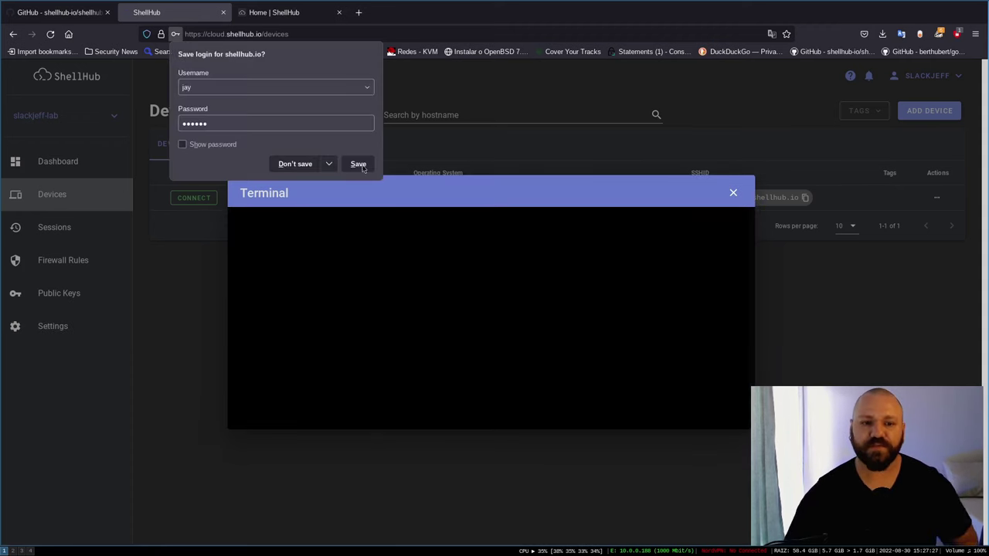
{"action": "left_click", "coordinate": [295, 164]}
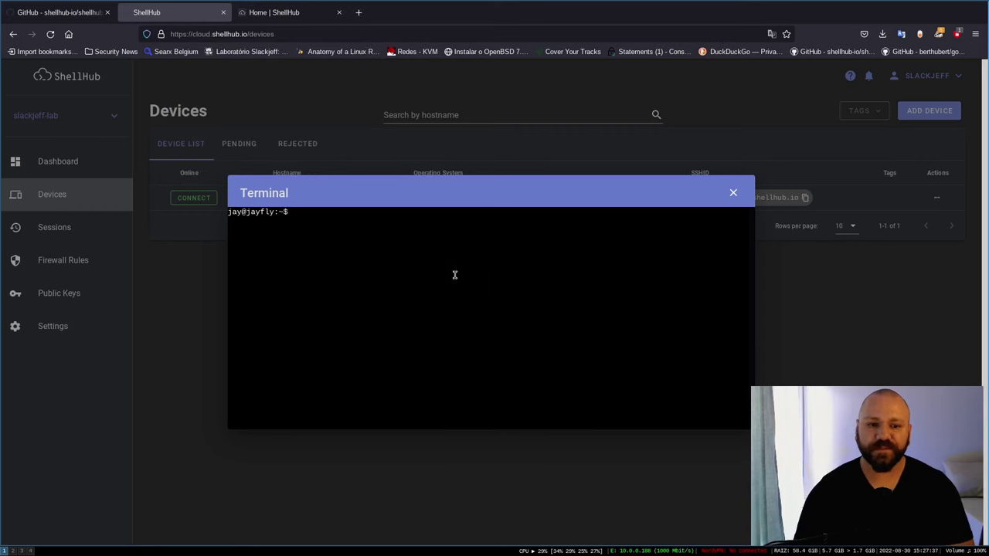
Run ls and htop in the web terminal, then quit htop
{"action": "key", "text": "Return"}
{"action": "key", "text": "Return"}
{"action": "type", "text": "ls"}
{"action": "key", "text": "Return"}
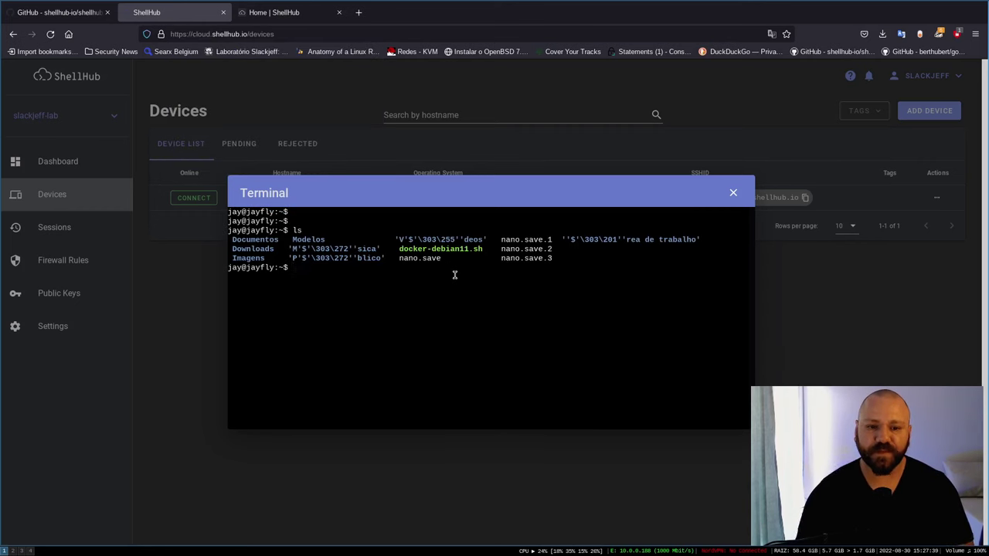
{"action": "type", "text": "htop"}
{"action": "key", "text": "Return"}
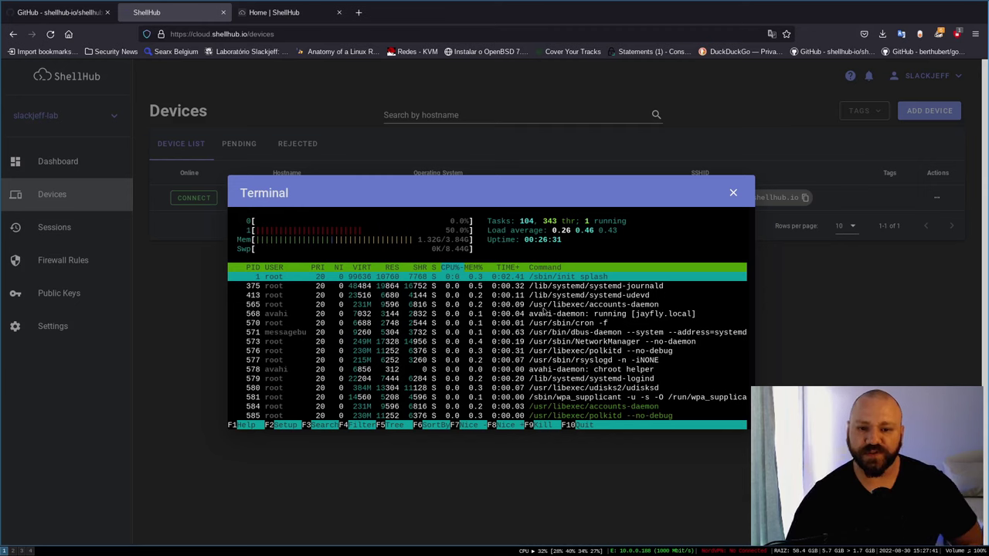
{"action": "key", "text": "q"}
Run sudo apt update with the sudo password, cancel, then start htop again
{"action": "key", "text": "ctrl+l"}
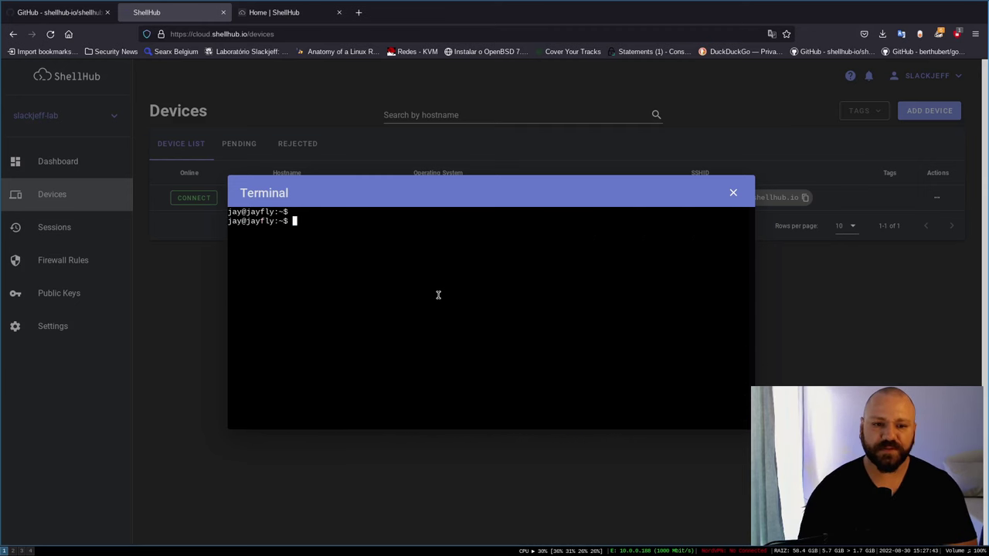
{"action": "type", "text": "sudo apt uopda"}
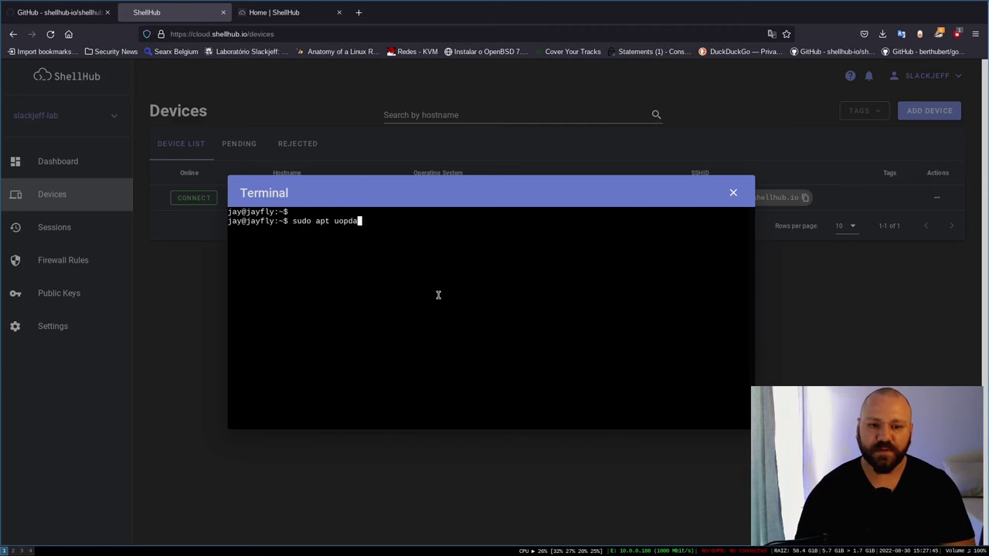
{"action": "type", "text": "ate"}
{"action": "key", "text": "Return"}
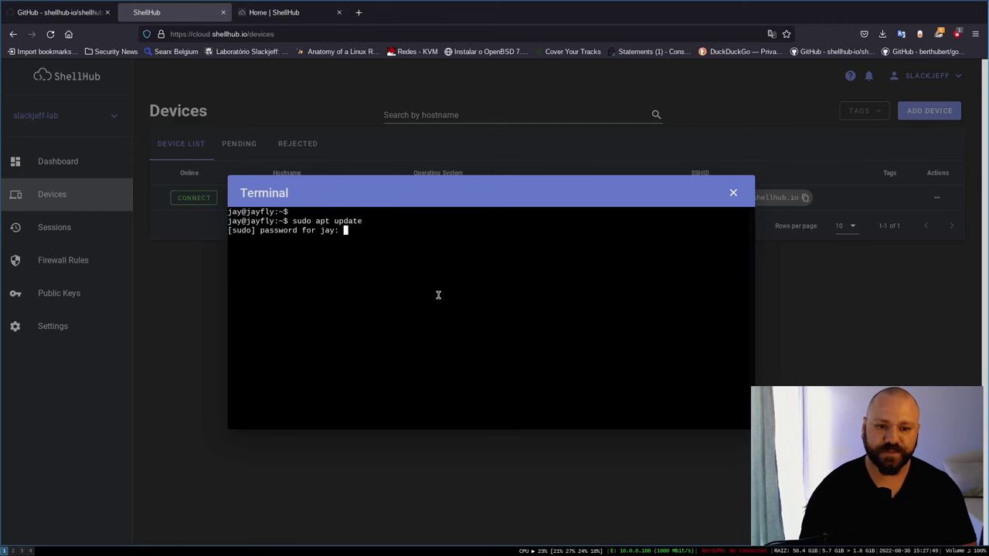
{"action": "key", "text": "Return"}
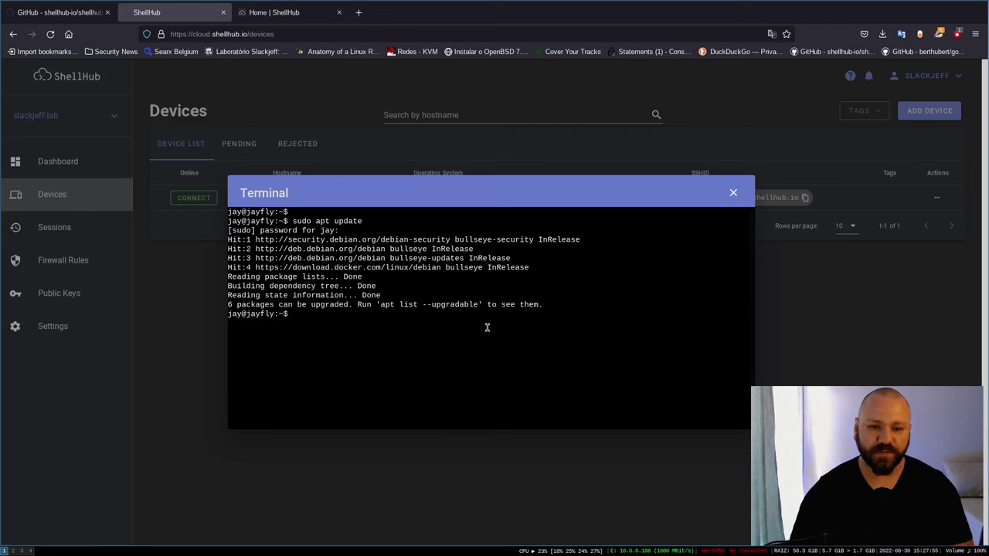
{"action": "key", "text": "ctrl+c"}
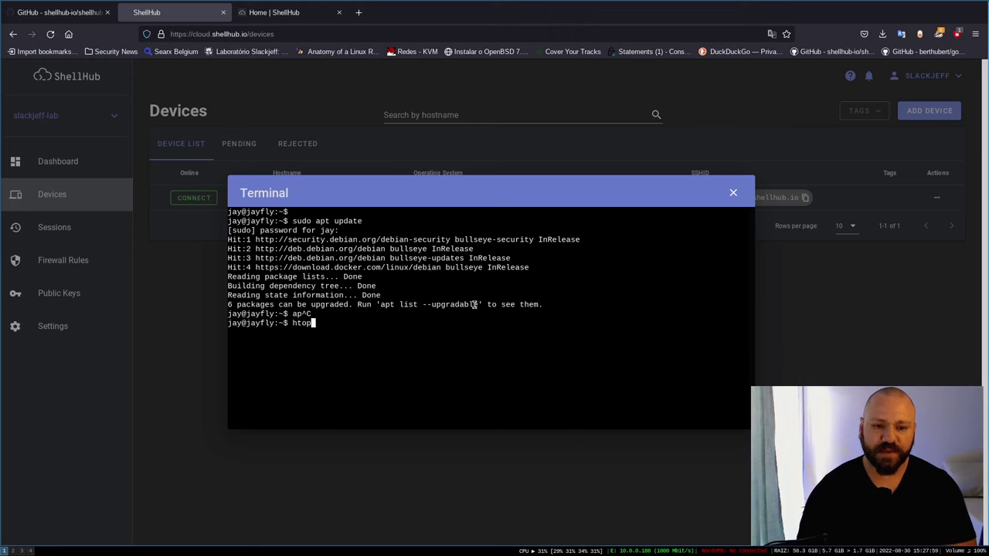
{"action": "type", "text": "htop"}
{"action": "key", "text": "Return"}
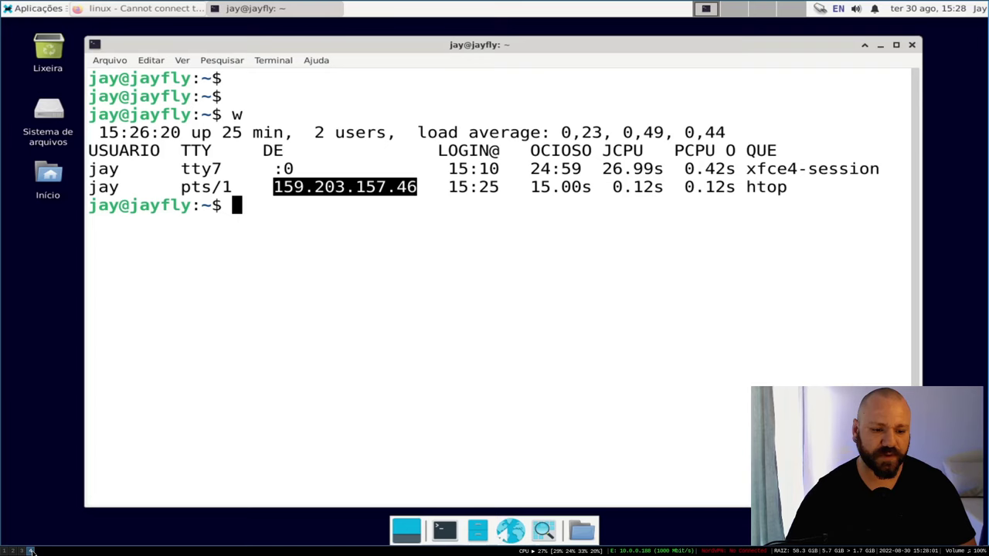
Check VM logins with w, quit htop, close the web terminal and open Sessions
{"action": "type", "text": "w"}
{"action": "key", "text": "Return"}
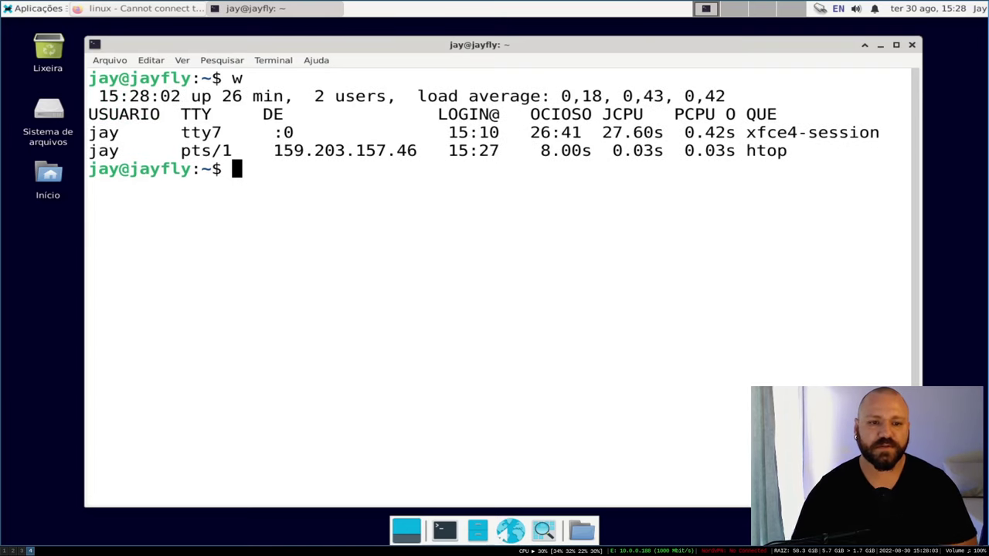
{"action": "left_click_drag", "start_coordinate": [778, 153], "coordinate": [283, 153]}
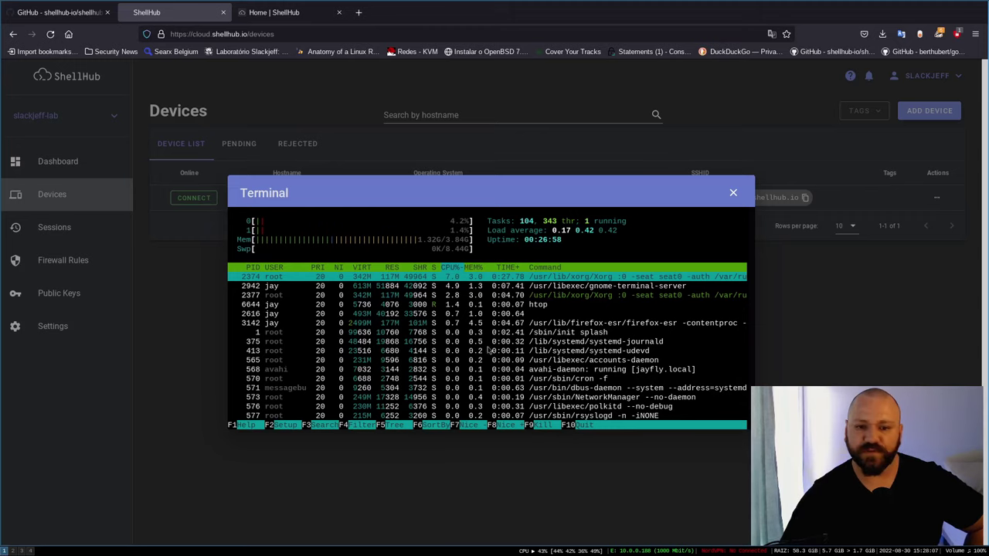
{"action": "key", "text": "ctrl+c"}
{"action": "key", "text": "ctrl+c"}
{"action": "key", "text": "Escape"}
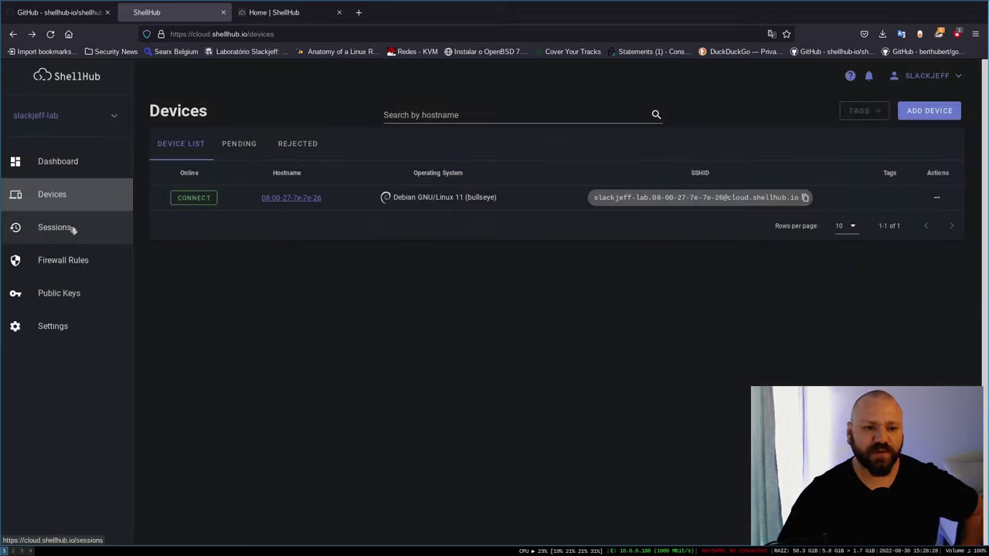
{"action": "left_click", "coordinate": [95, 232]}
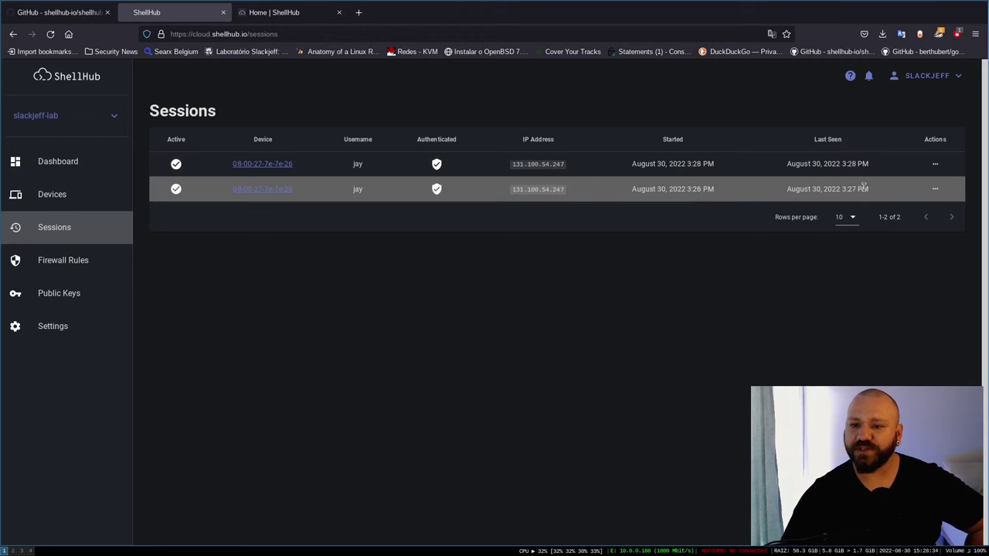
Replay the older session, seeking ahead to the htop part, then close it
{"action": "left_click", "coordinate": [935, 190]}
{"action": "left_click", "coordinate": [946, 236]}
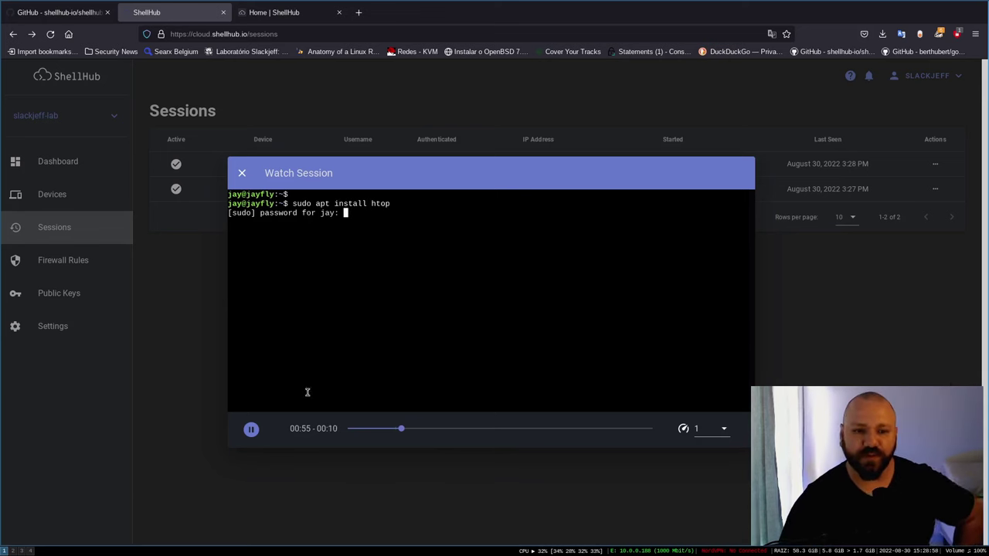
{"action": "left_click", "coordinate": [587, 429]}
{"action": "left_click", "coordinate": [242, 173]}
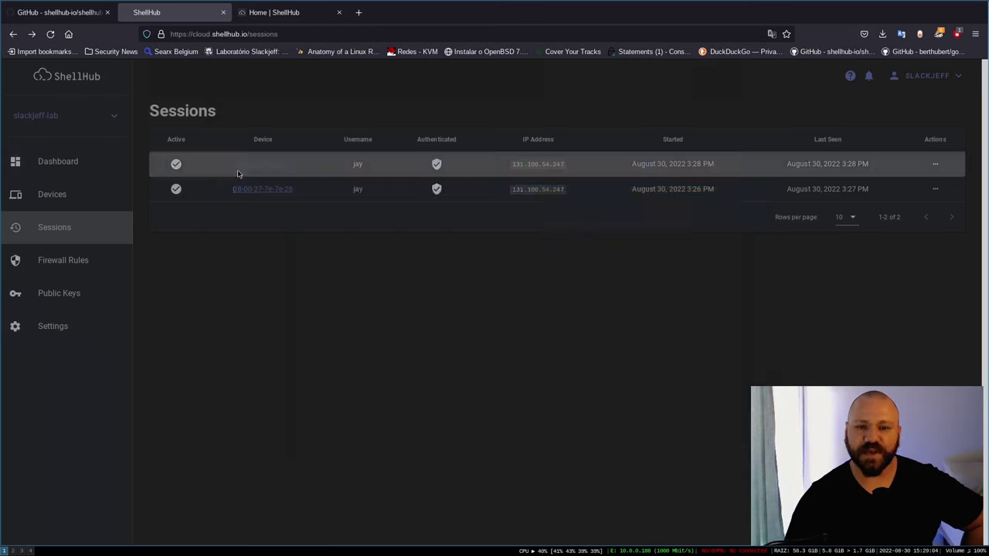
Replay the newer session at speed 2 and pause it
{"action": "left_click", "coordinate": [934, 164]}
{"action": "left_click", "coordinate": [943, 219]}
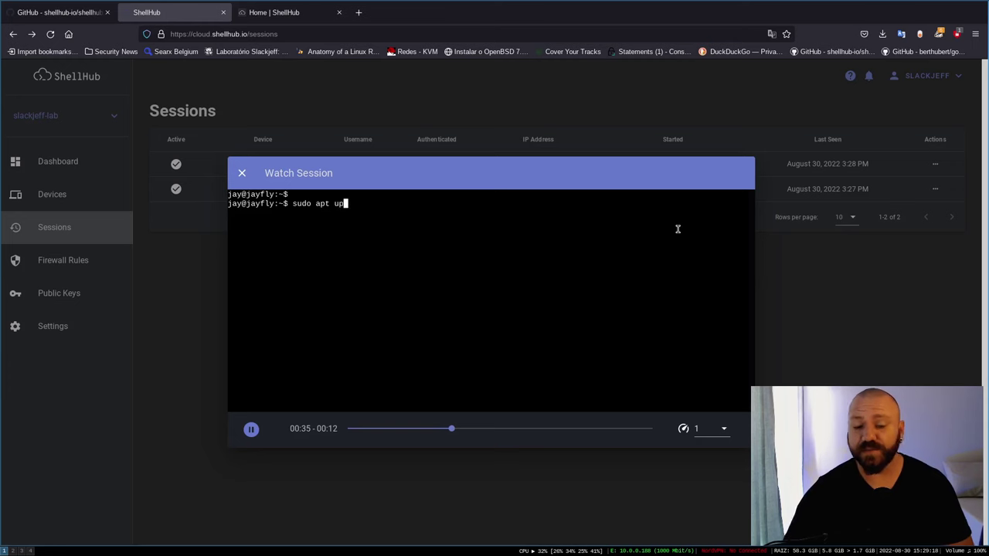
{"action": "left_click", "coordinate": [723, 428]}
{"action": "left_click", "coordinate": [698, 476]}
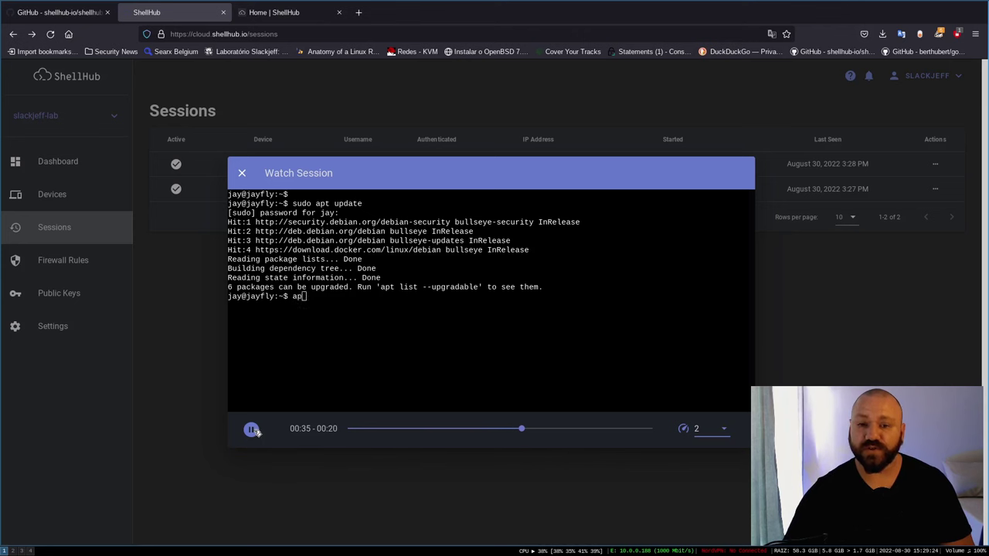
{"action": "key", "text": "space"}
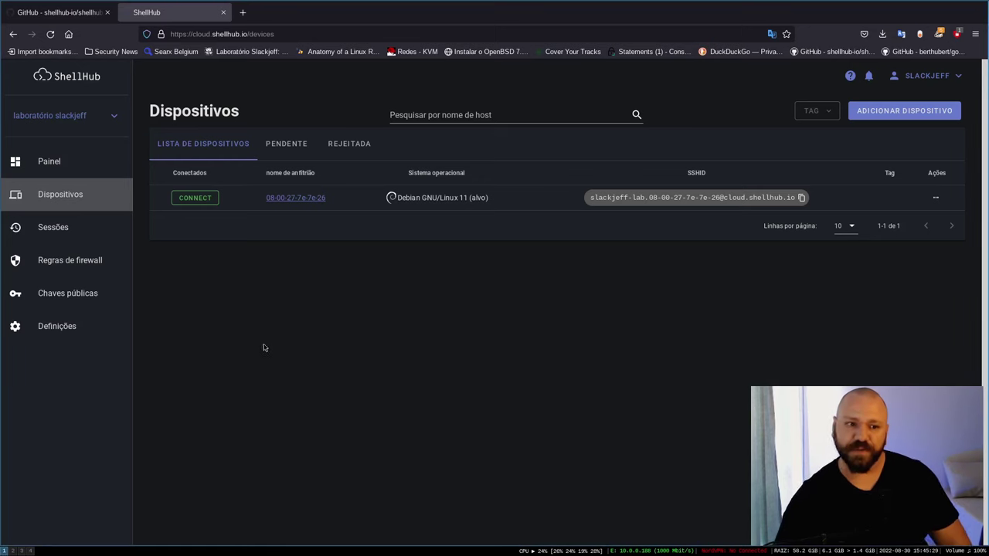
Start a new public key named Virtualbox allowing any user, and focus its key data field
{"action": "left_click", "coordinate": [76, 295]}
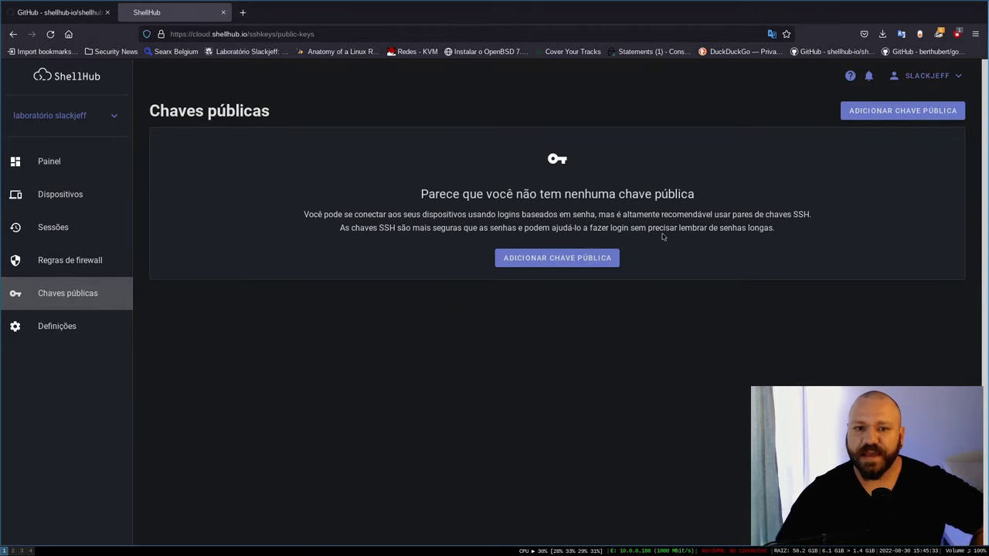
{"action": "left_click", "coordinate": [573, 261]}
{"action": "left_click", "coordinate": [413, 232]}
{"action": "type", "text": "Vi"}
{"action": "key", "text": "Tab"}
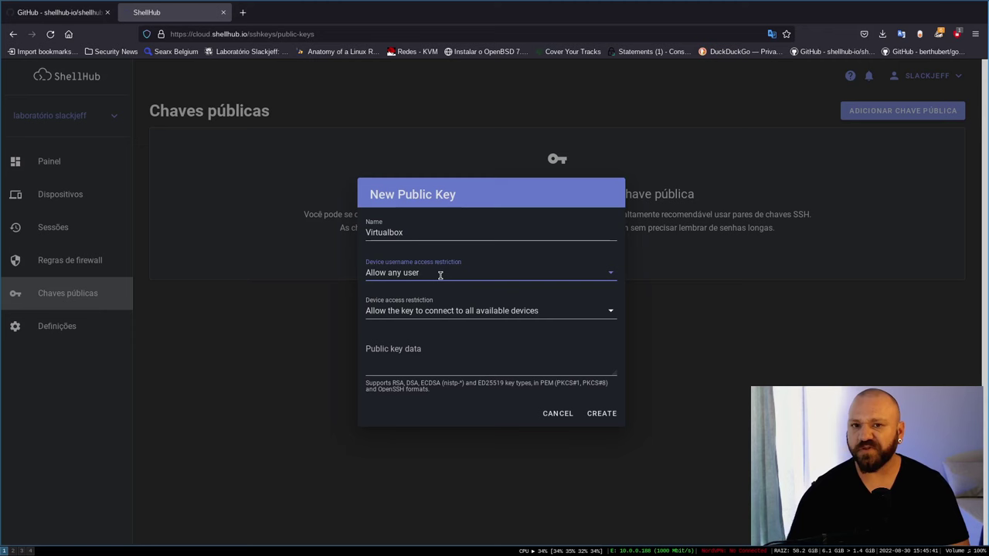
{"action": "left_click", "coordinate": [608, 276]}
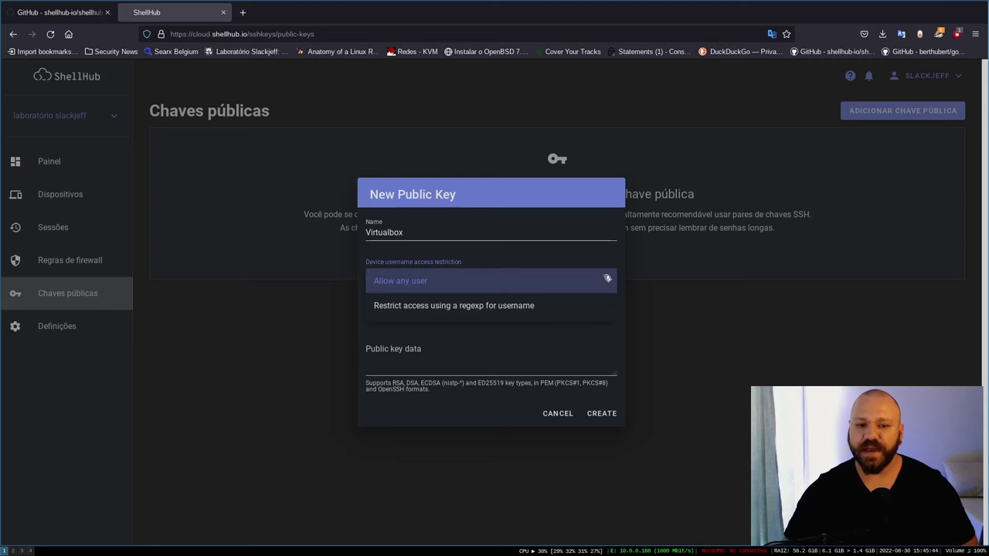
{"action": "left_click", "coordinate": [552, 281]}
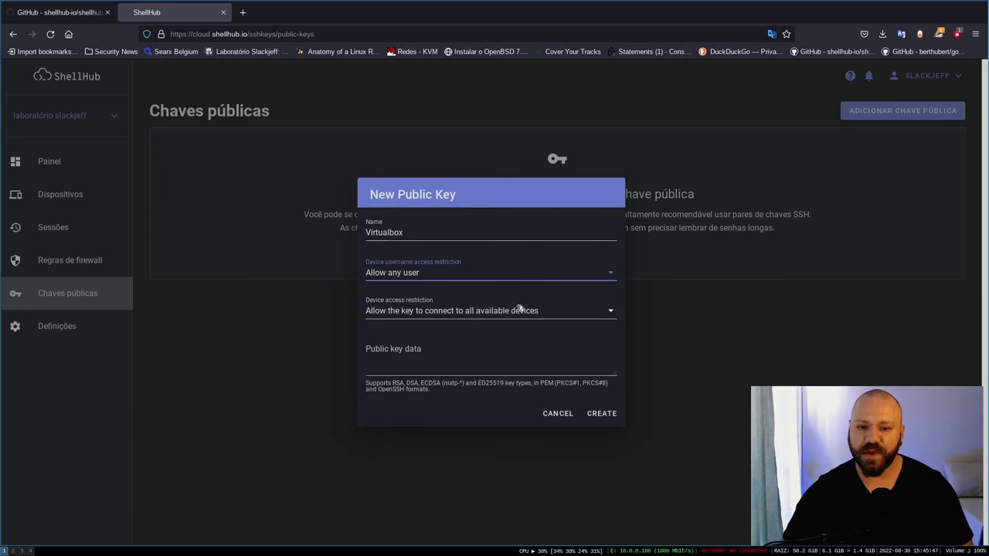
{"action": "left_click", "coordinate": [403, 351]}
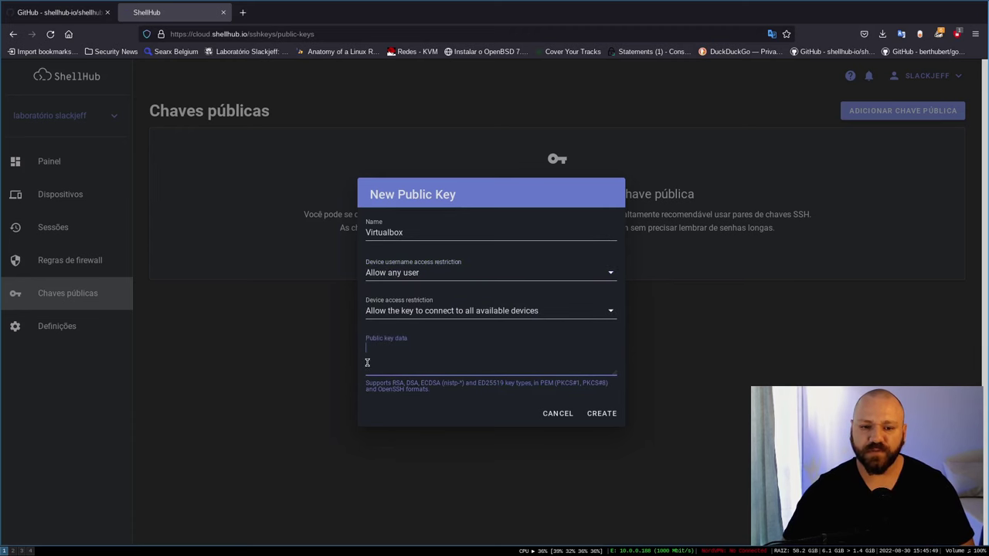
{"action": "key", "text": "ctrl+super+2"}
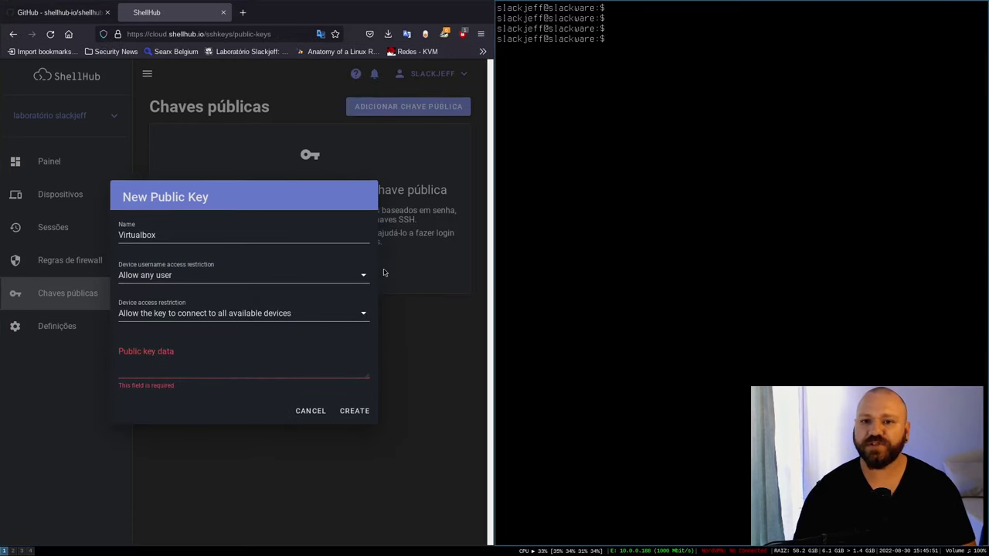
Print the public key with cat .ssh/public.key in the terminal
{"action": "type", "text": "cat .ssh/"}
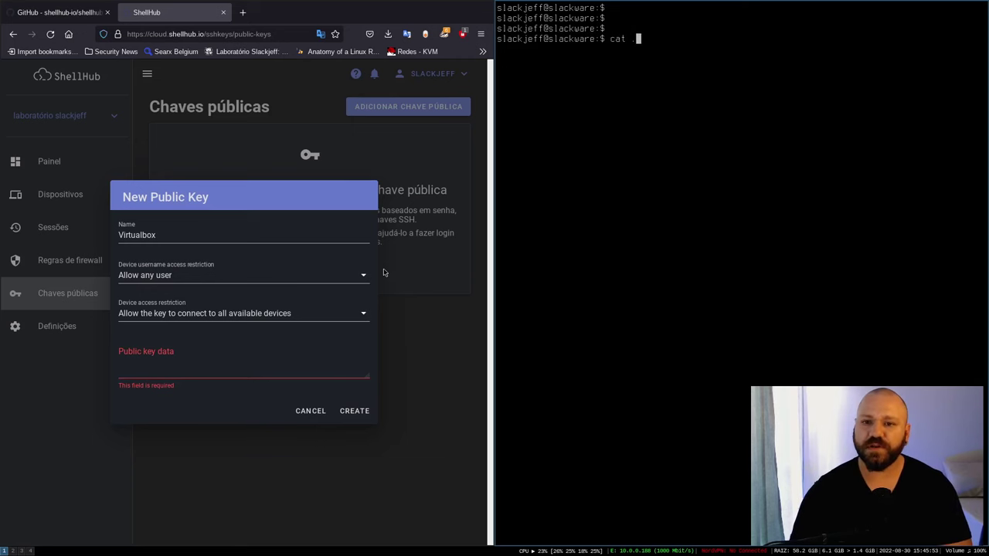
{"action": "key", "text": "Tab"}
{"action": "key", "text": "Tab"}
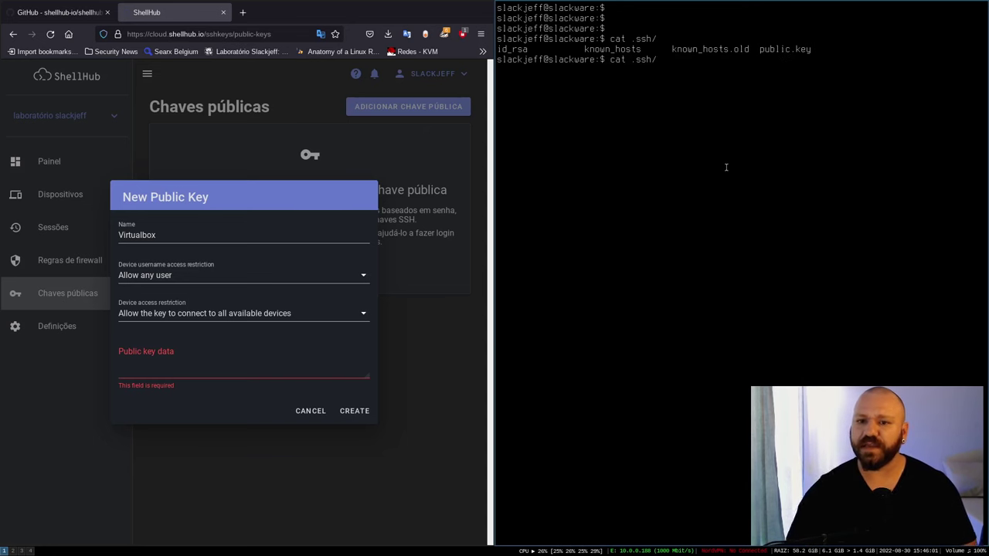
{"action": "type", "text": "p"}
{"action": "key", "text": "Tab"}
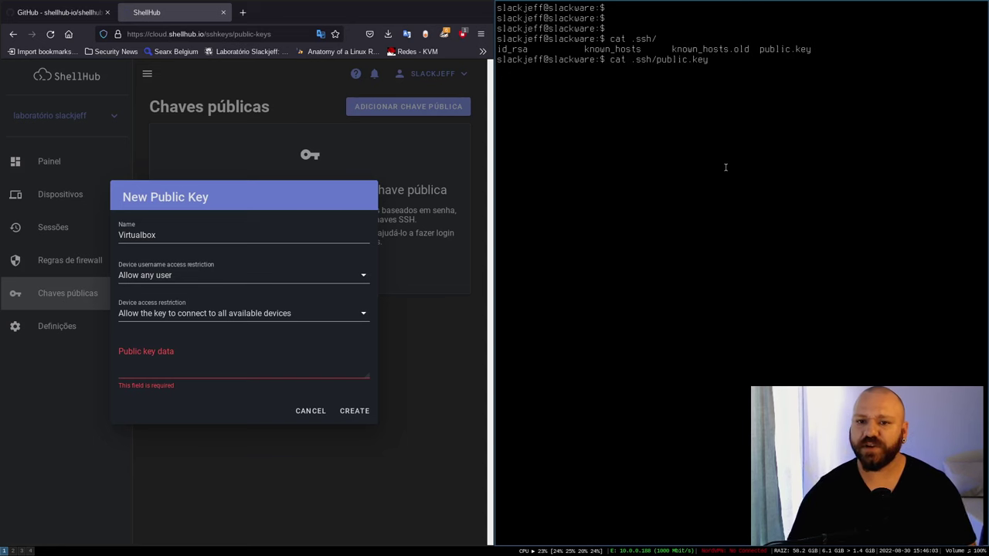
{"action": "key", "text": "Return"}
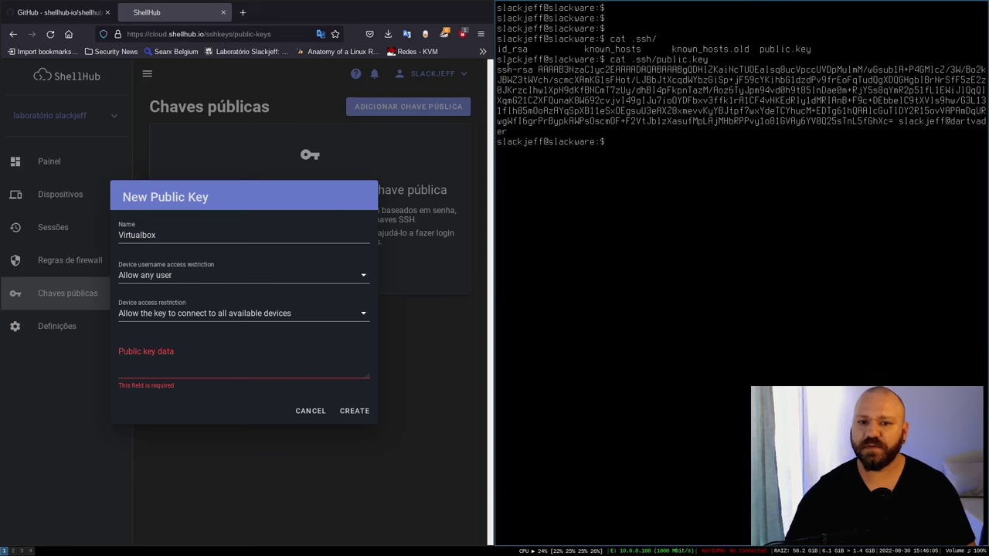
Copy the printed key into Public key data, redoing a wrong paste
{"action": "left_click_drag", "start_coordinate": [496, 69], "coordinate": [508, 131]}
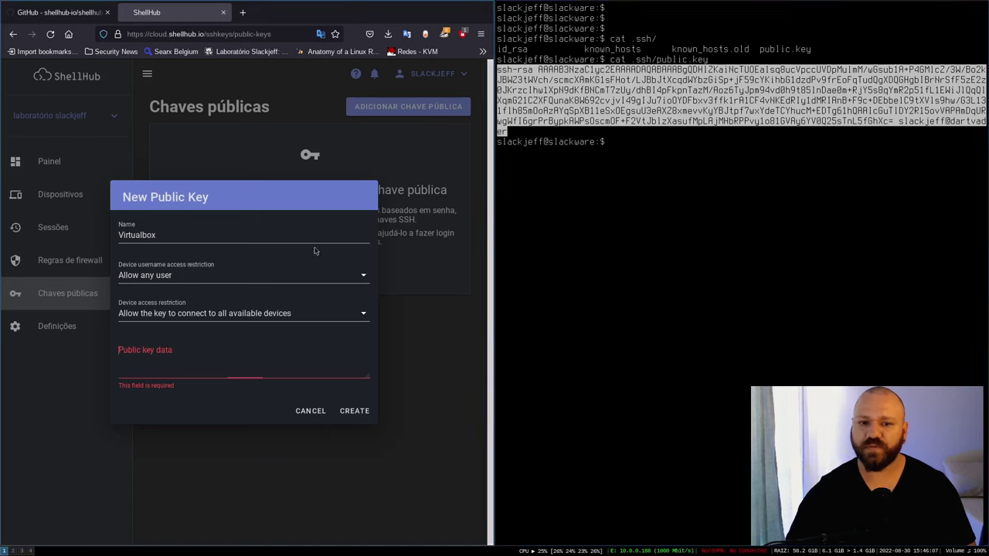
{"action": "left_click", "coordinate": [151, 375]}
{"action": "key", "text": "ctrl+v"}
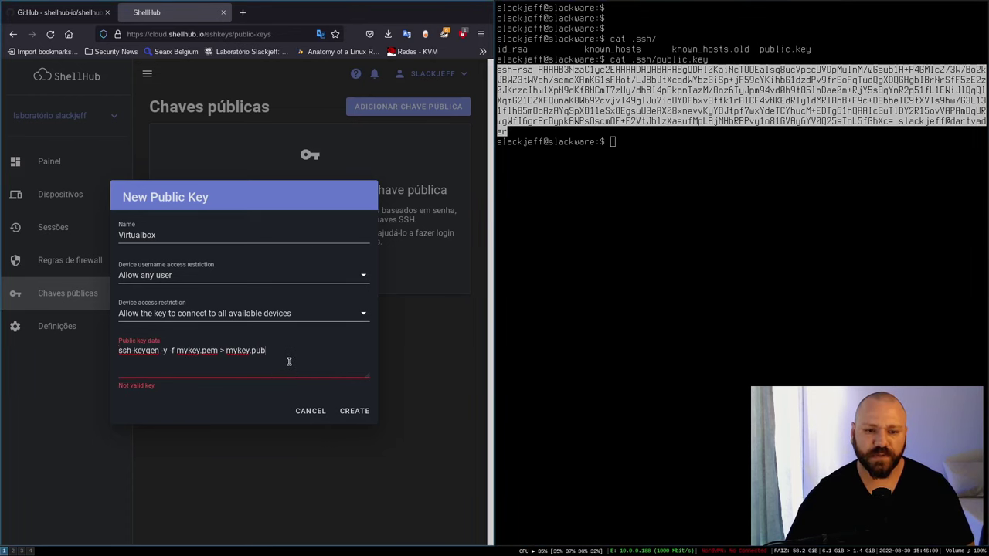
{"action": "key", "text": "ctrl+a"}
{"action": "key", "text": "BackSpace"}
{"action": "key", "text": "ctrl+v"}
{"action": "key", "text": "ctrl+a"}
{"action": "key", "text": "BackSpace"}
{"action": "left_click", "coordinate": [501, 131]}
{"action": "left_click_drag", "start_coordinate": [504, 131], "coordinate": [497, 70]}
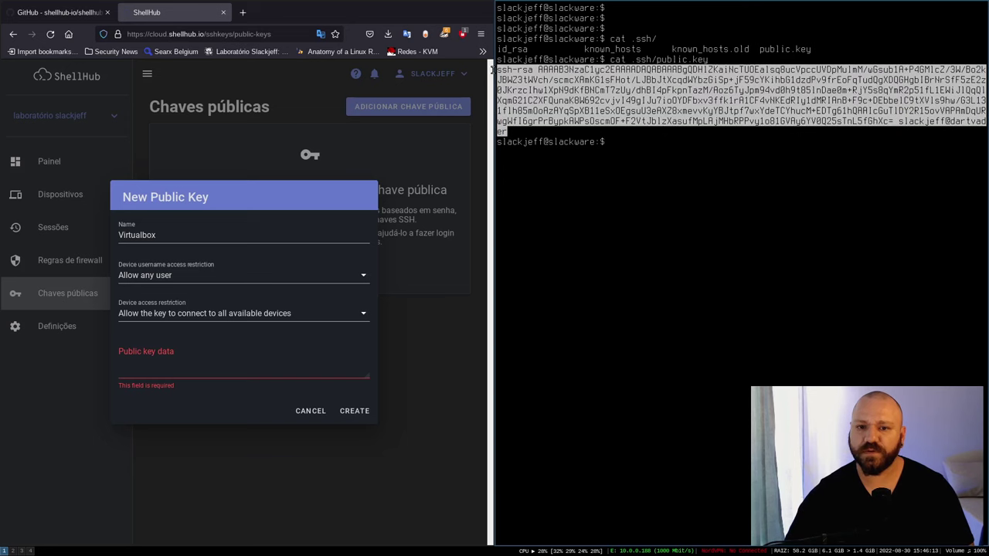
{"action": "left_click", "coordinate": [163, 363]}
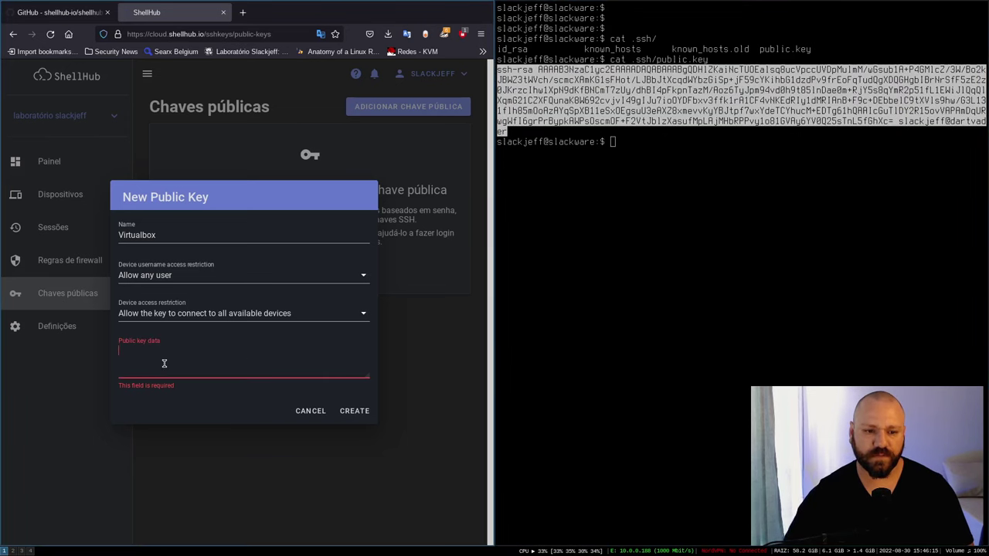
{"action": "key", "text": "ctrl+v"}
Create the Virtualbox public key and close the terminal
{"action": "left_click", "coordinate": [357, 420]}
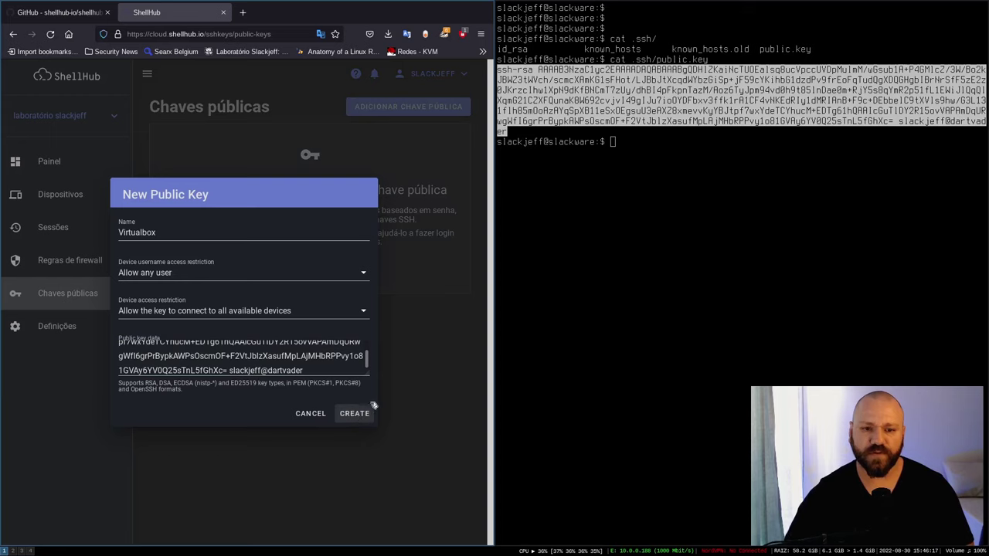
{"action": "left_click", "coordinate": [750, 209]}
{"action": "key", "text": "ctrl+d"}
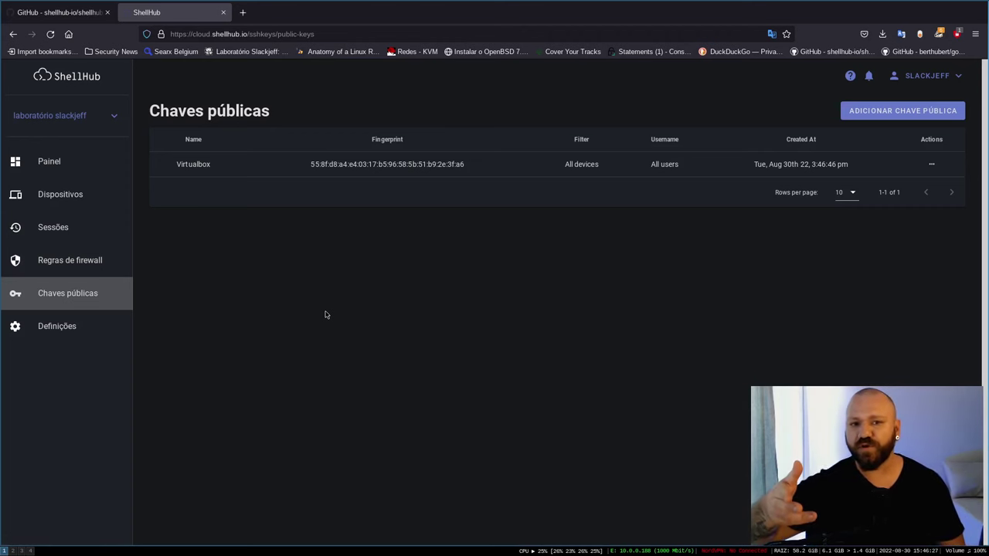
{"action": "left_click", "coordinate": [955, 77]}
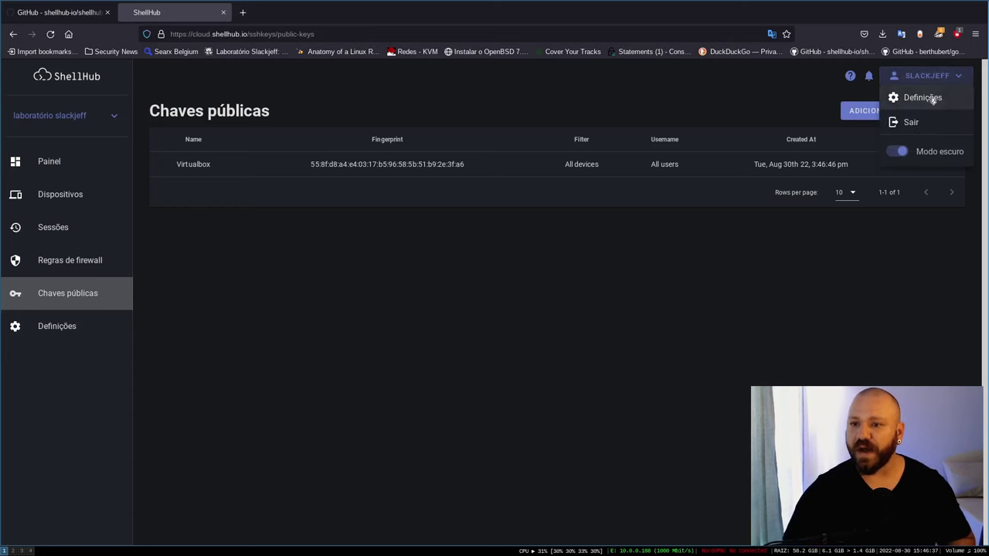
Open the account settings and revert the page to its original English
{"action": "left_click", "coordinate": [923, 98]}
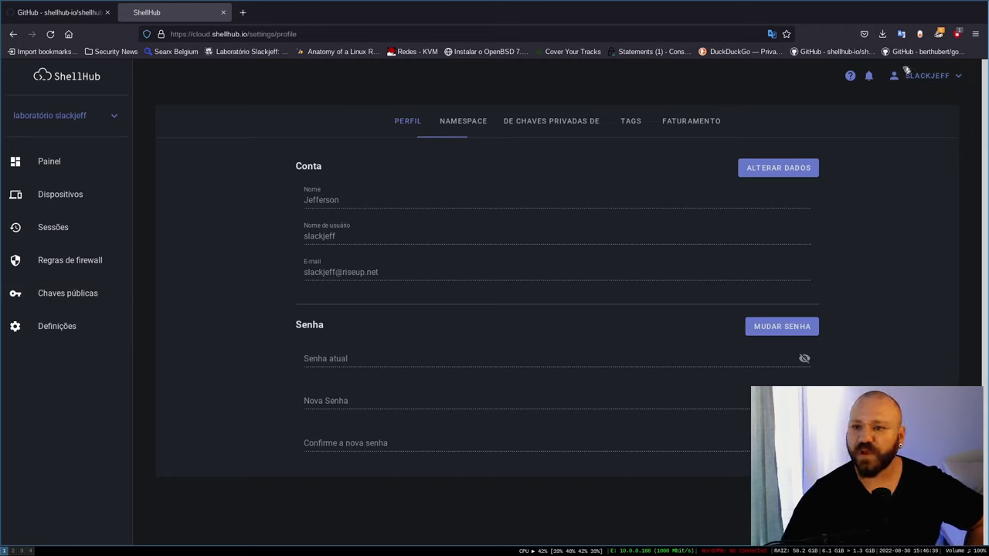
{"action": "left_click", "coordinate": [771, 34]}
{"action": "left_click", "coordinate": [702, 72]}
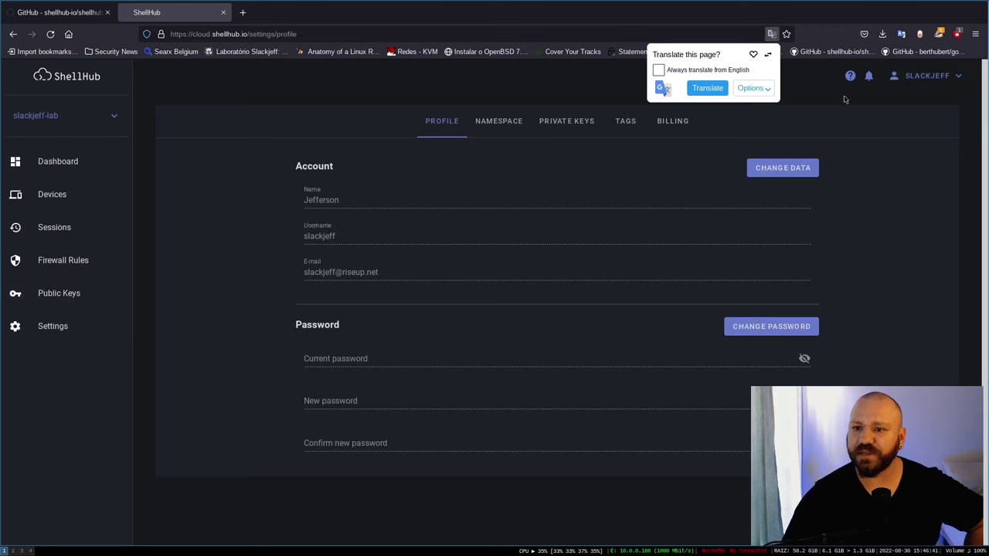
{"action": "left_click", "coordinate": [819, 93]}
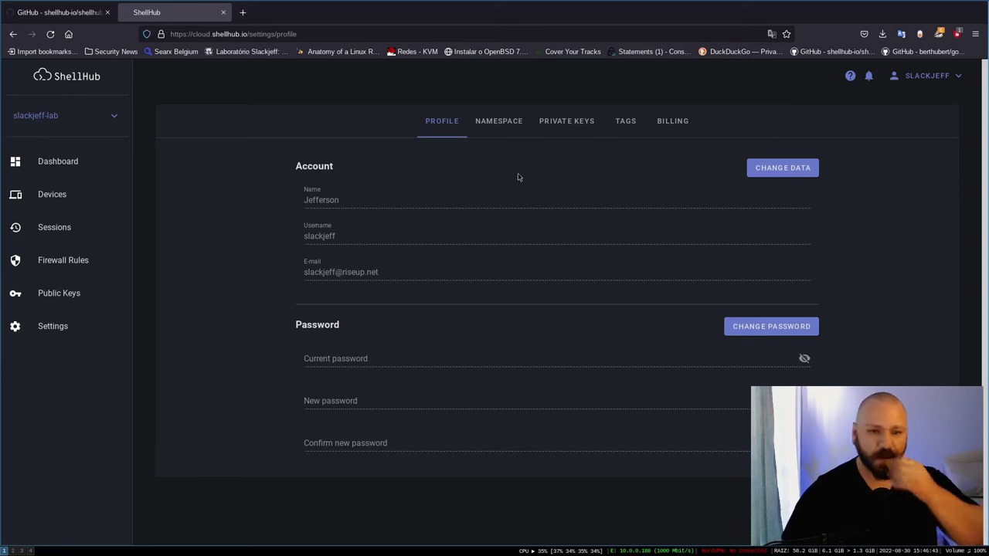
Add a new private key using key data from the .ssh folder and create it
{"action": "left_click", "coordinate": [541, 133]}
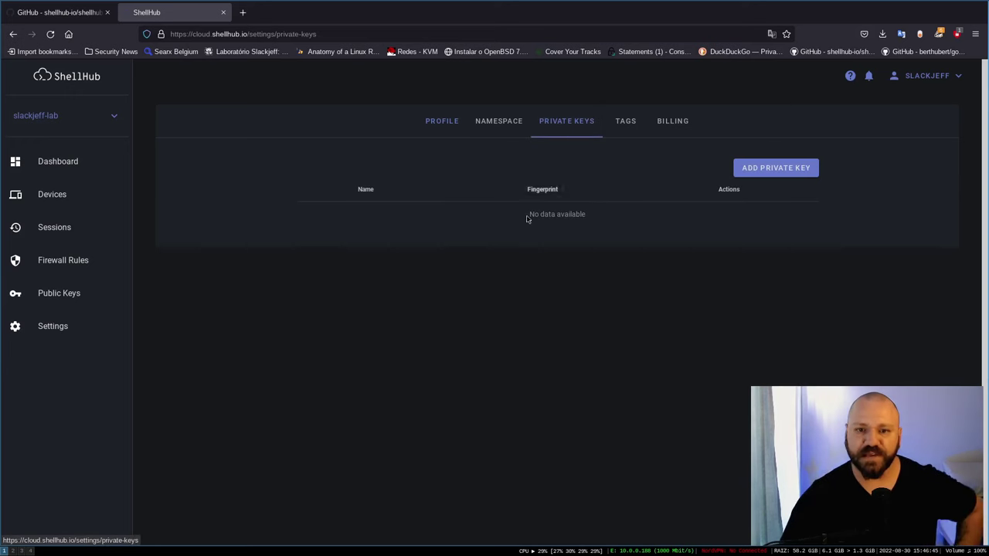
{"action": "left_click", "coordinate": [762, 175]}
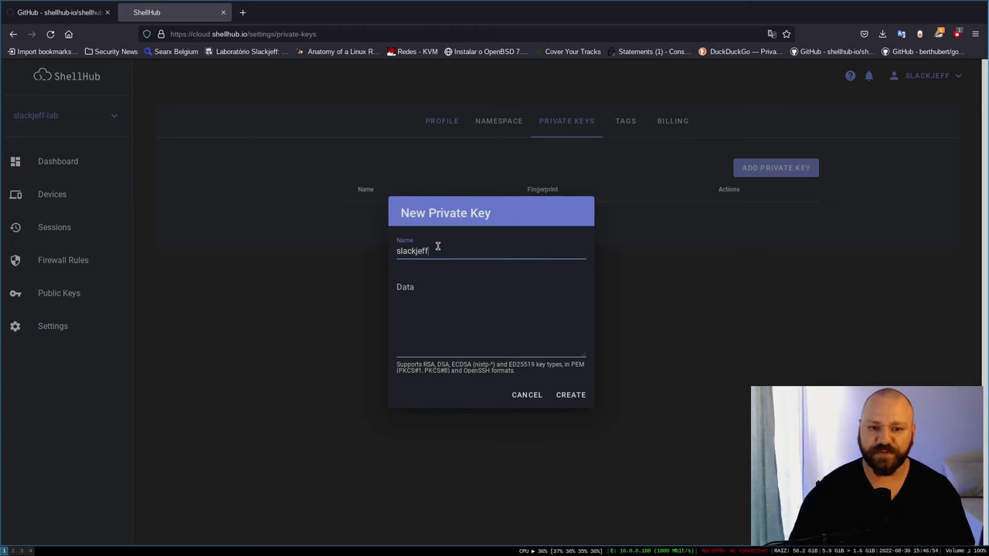
{"action": "left_click", "coordinate": [419, 307]}
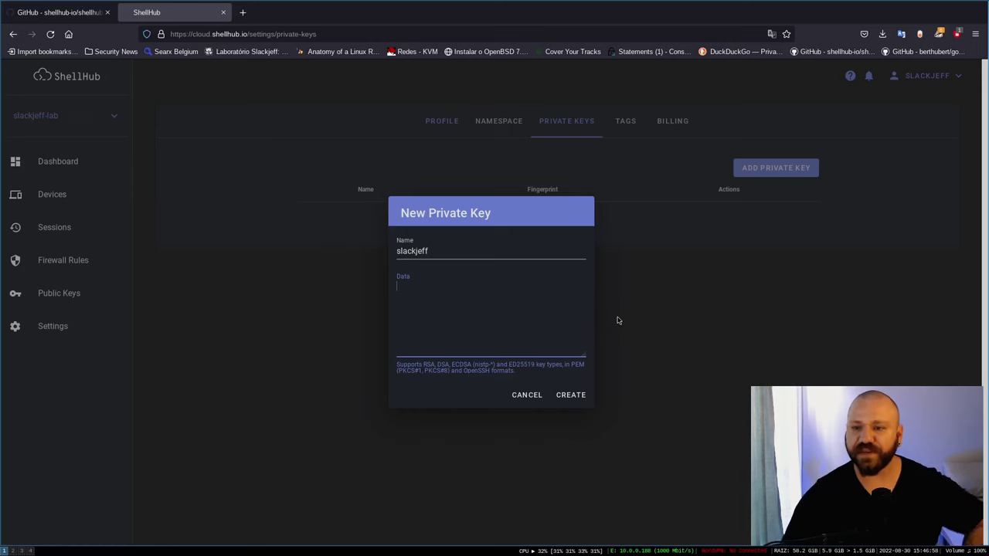
{"action": "key", "text": "super+Return"}
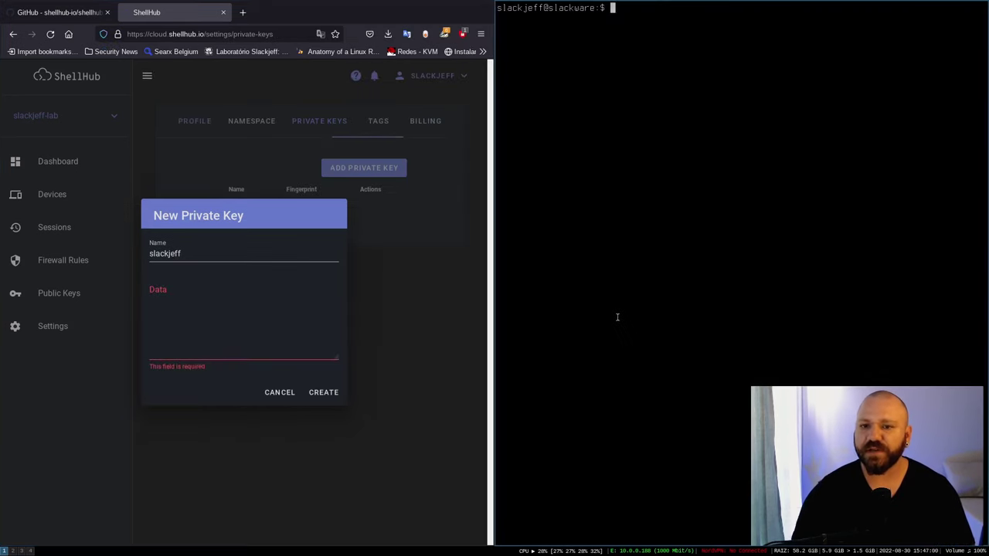
{"action": "key", "text": "Return"}
{"action": "key", "text": "Return"}
{"action": "type", "text": "cat .ssh"}
{"action": "key", "text": "Tab"}
{"action": "key", "text": "Tab"}
{"action": "type", "text": "i"}
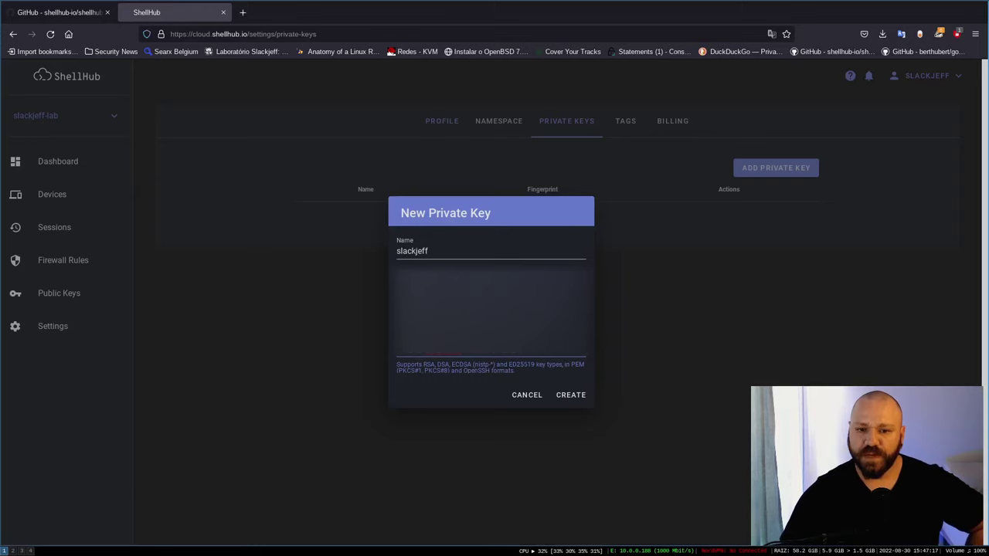
{"action": "left_click", "coordinate": [572, 395]}
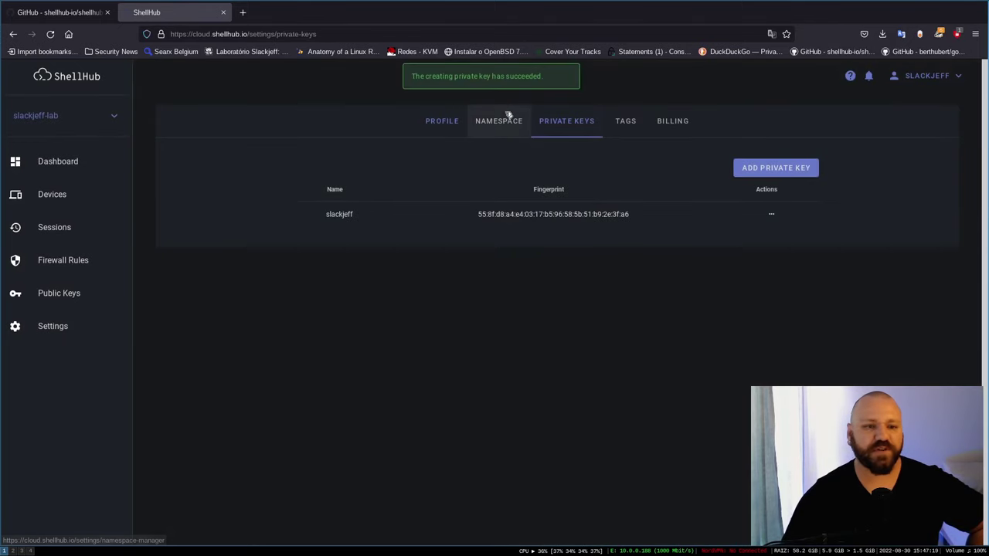
{"action": "left_click", "coordinate": [64, 200]}
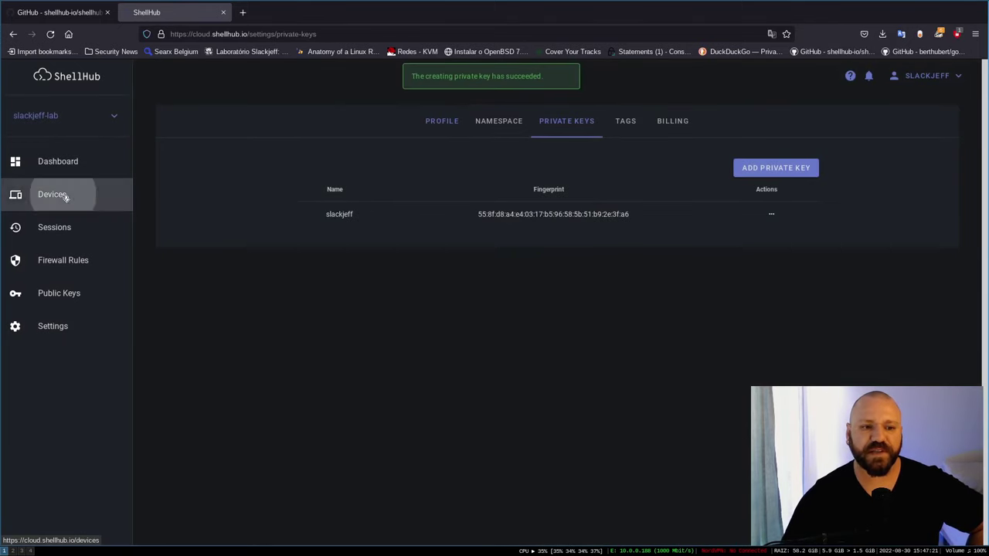
Start a public-key web terminal login to the Debian device using the saved private key and a login username
{"action": "left_click", "coordinate": [202, 199]}
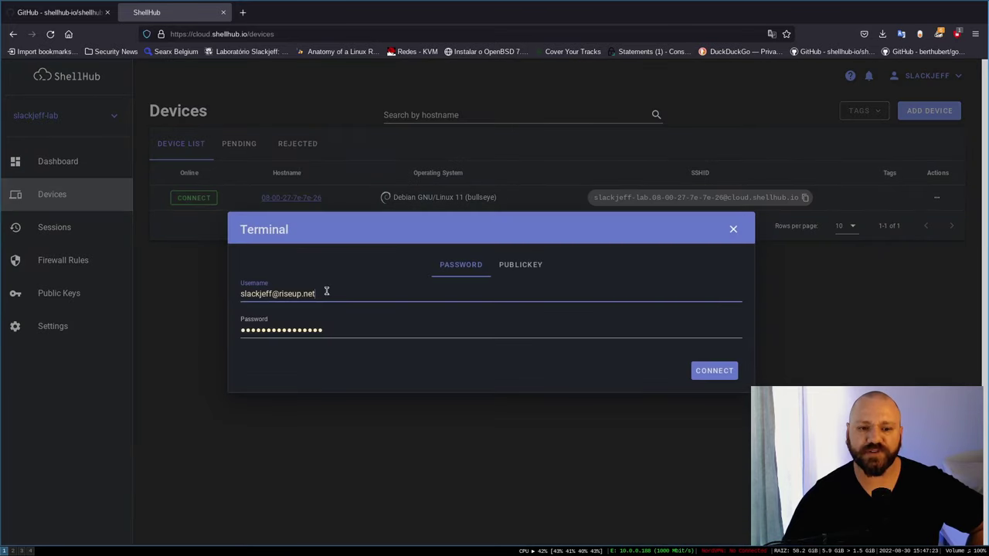
{"action": "left_click", "coordinate": [532, 272]}
{"action": "left_click", "coordinate": [289, 298]}
{"action": "left_click", "coordinate": [732, 334]}
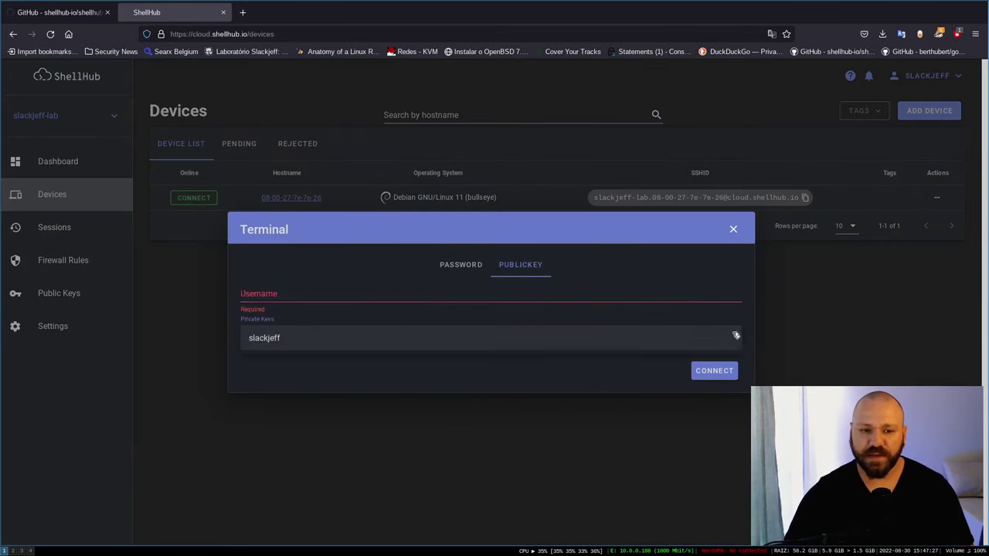
{"action": "left_click", "coordinate": [709, 342]}
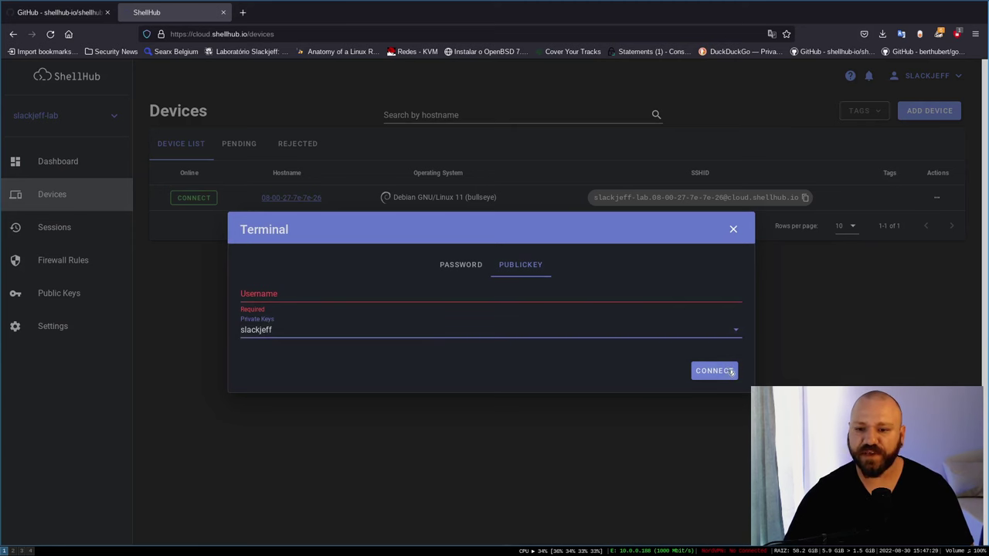
{"action": "left_click", "coordinate": [279, 294]}
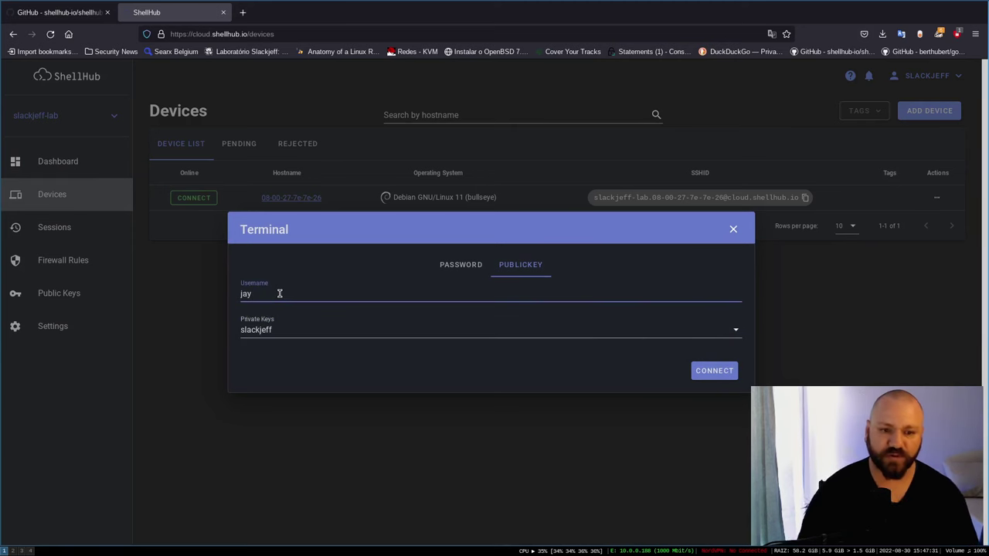
{"action": "left_click", "coordinate": [713, 371]}
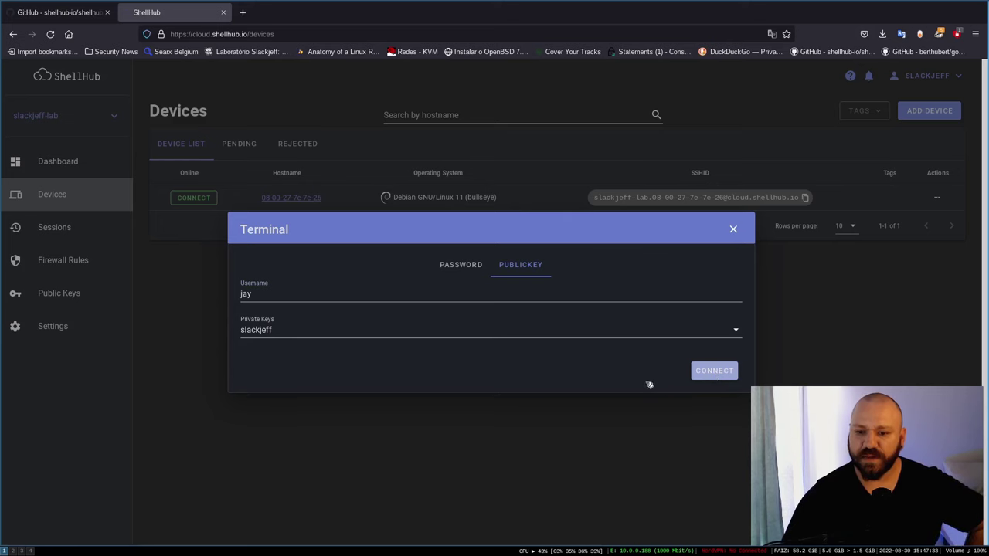